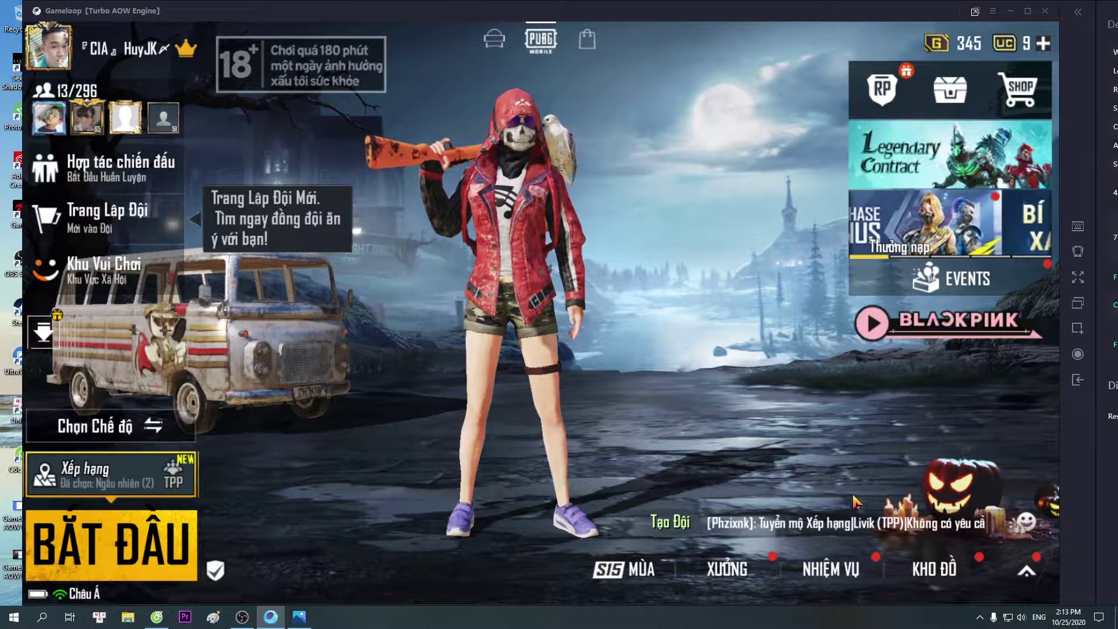
Examine the emulator's Engine and Game settings, including PUBG MOBILE resolution, display quality and FPS, and close the settings window.
click(42, 39)
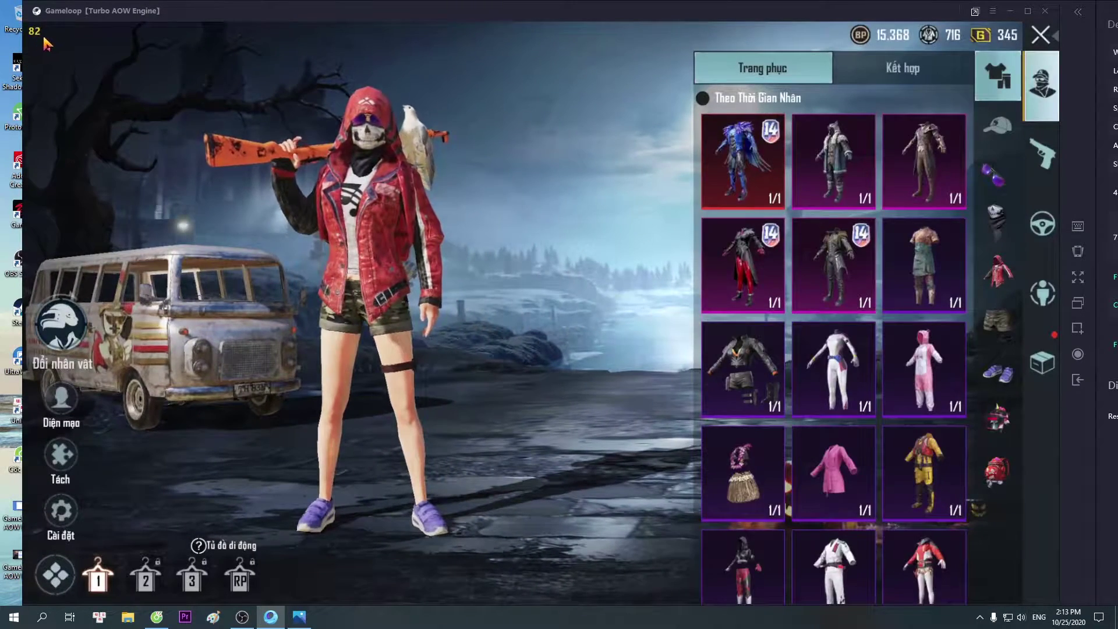
click(992, 10)
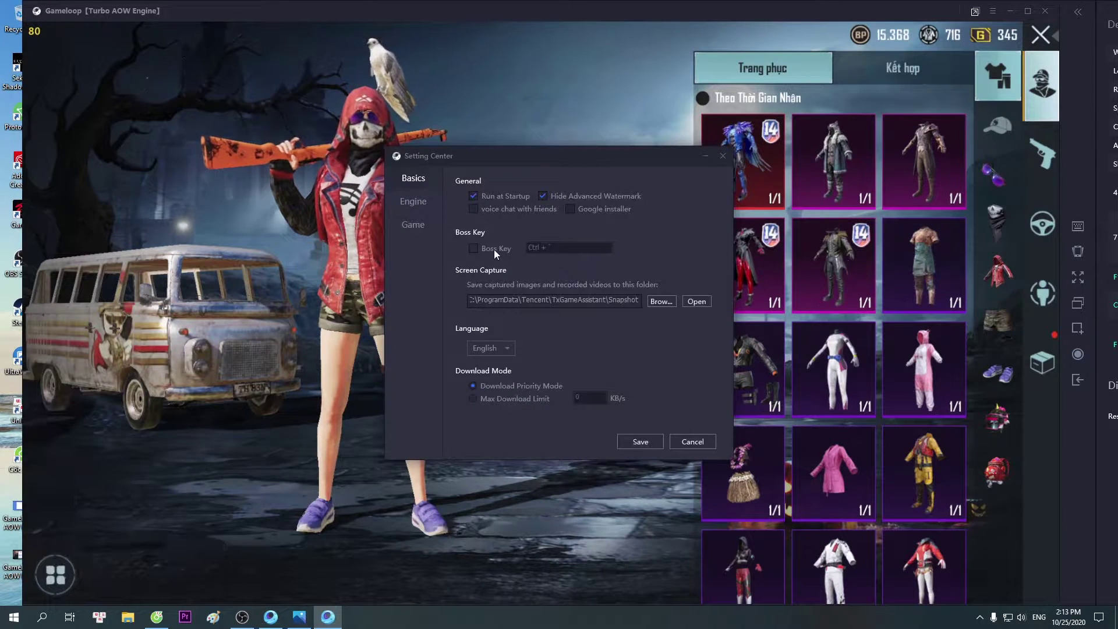
click(416, 201)
click(429, 228)
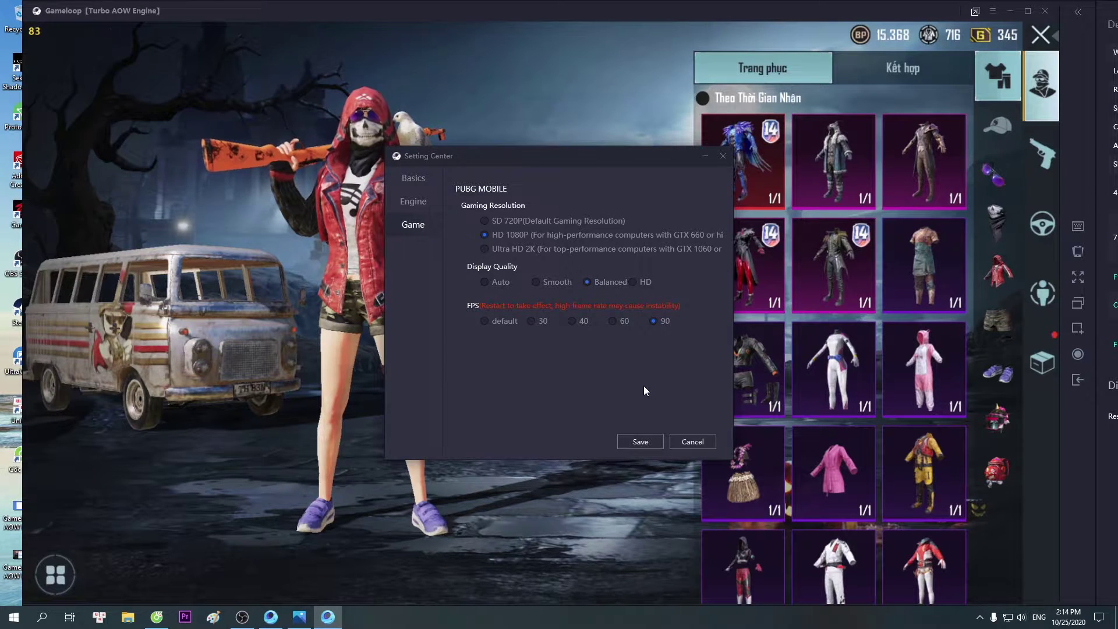
click(721, 155)
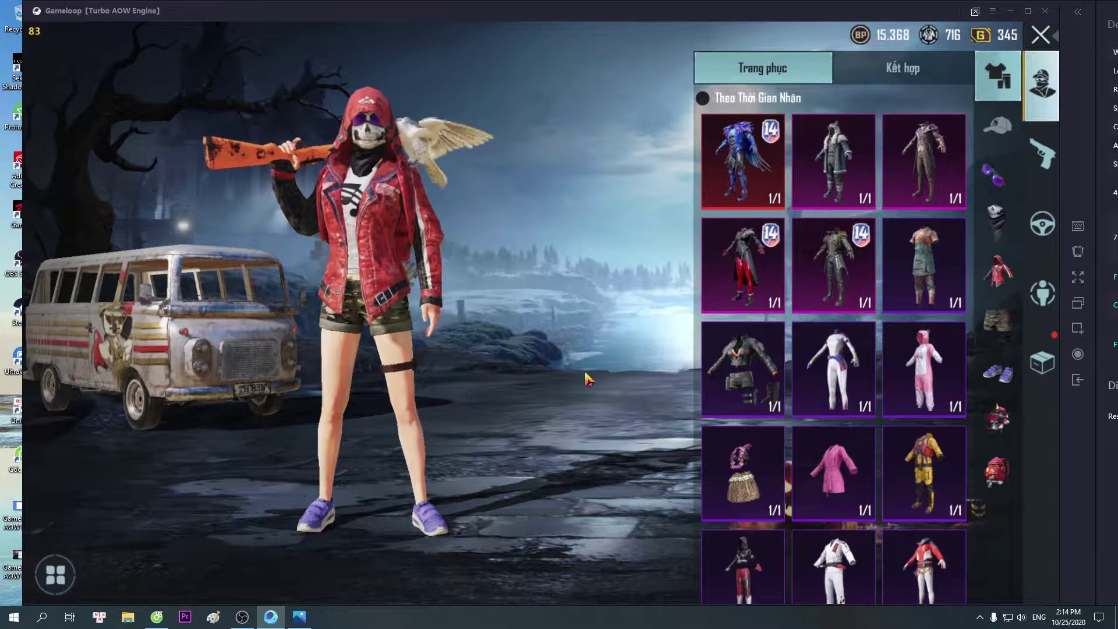
Leave the in-game inventory and exit the emulator.
click(1040, 36)
click(533, 247)
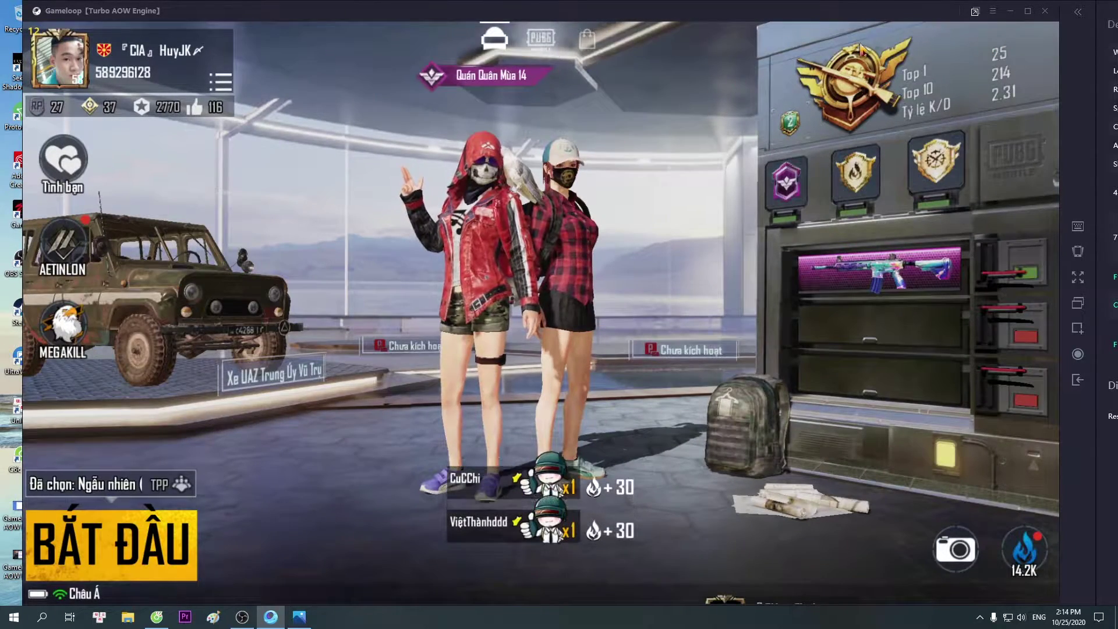
click(1045, 16)
click(619, 431)
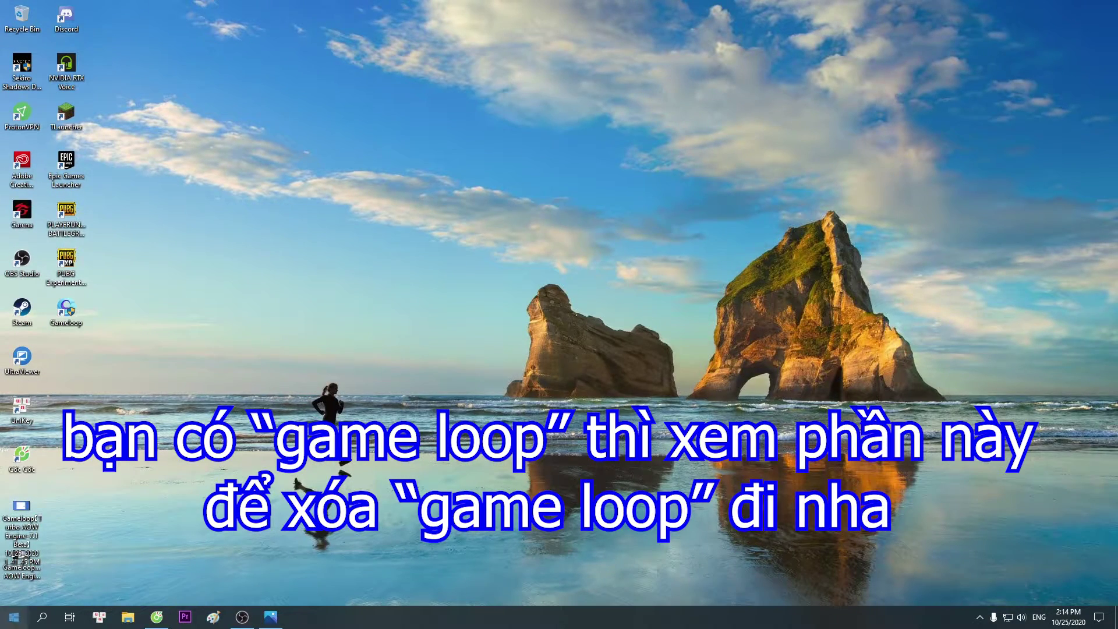
Open the Apps & features page in Windows Settings.
click(14, 617)
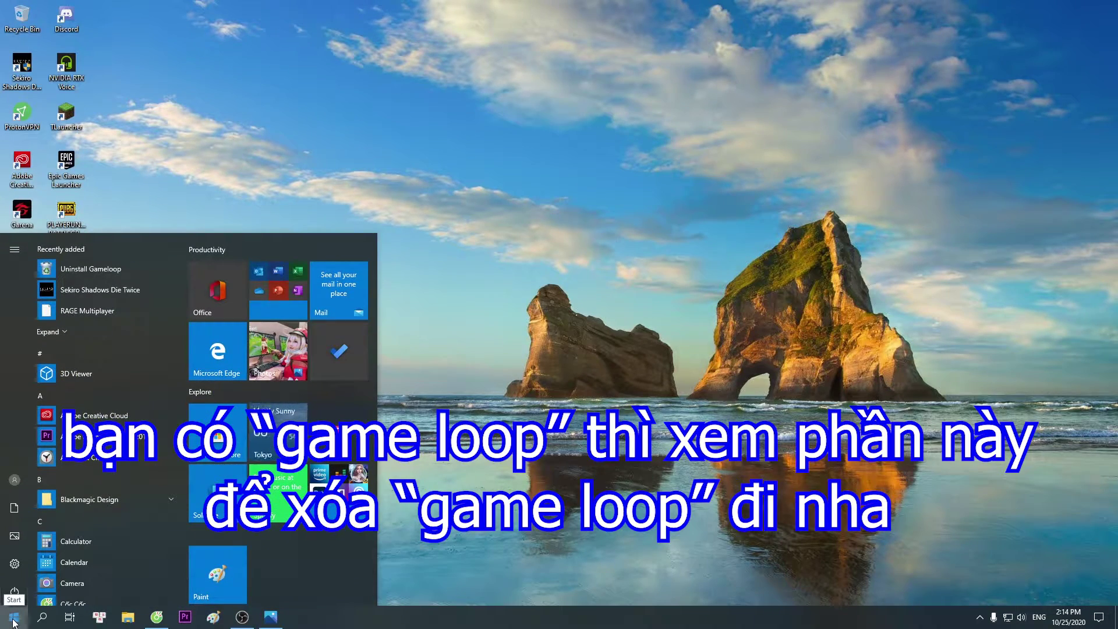
mouse_move(41, 564)
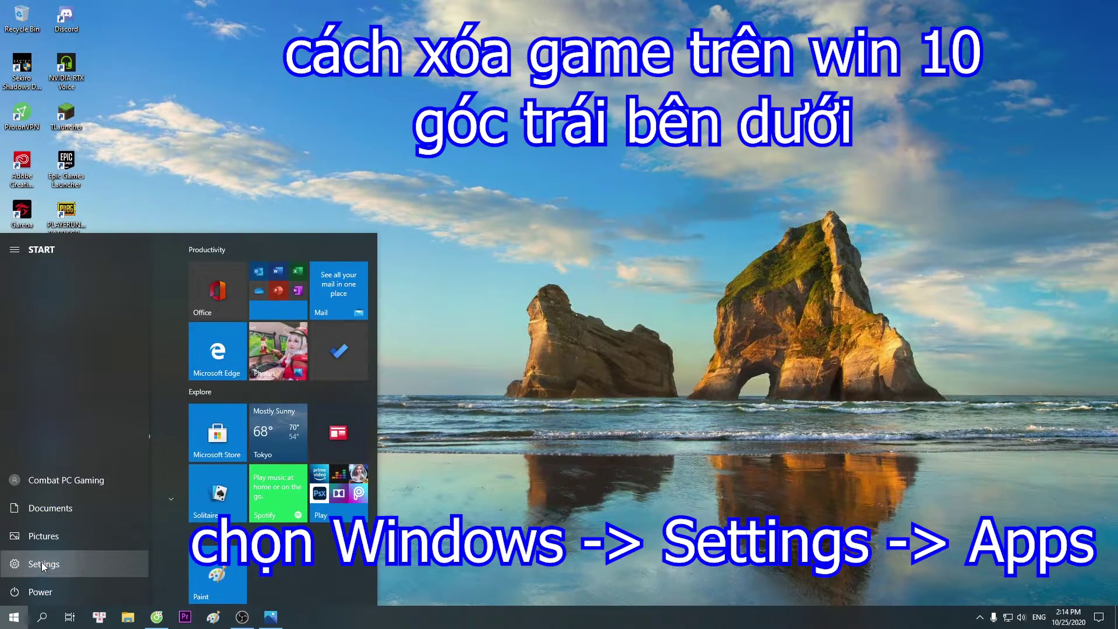
click(42, 564)
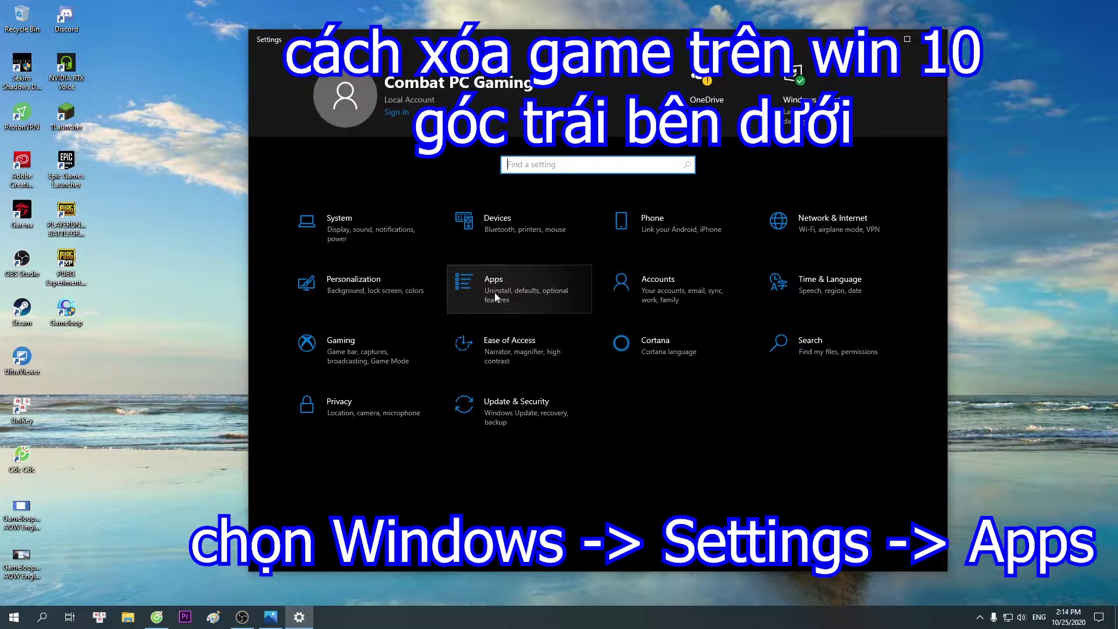
click(505, 288)
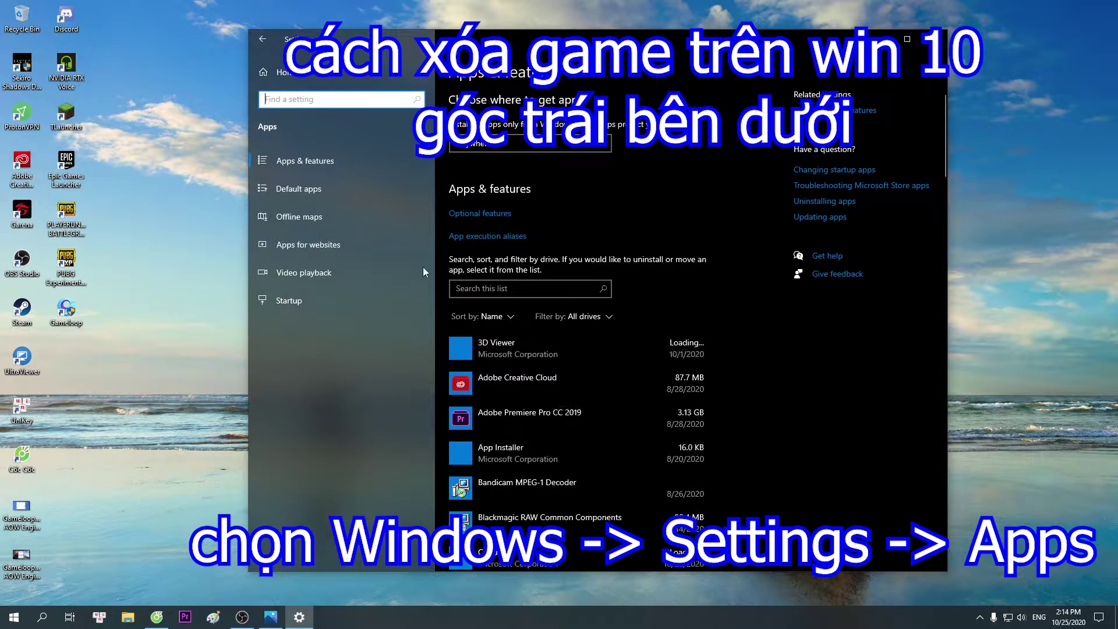
Search the installed apps for Gameloop and select its entry.
click(479, 287)
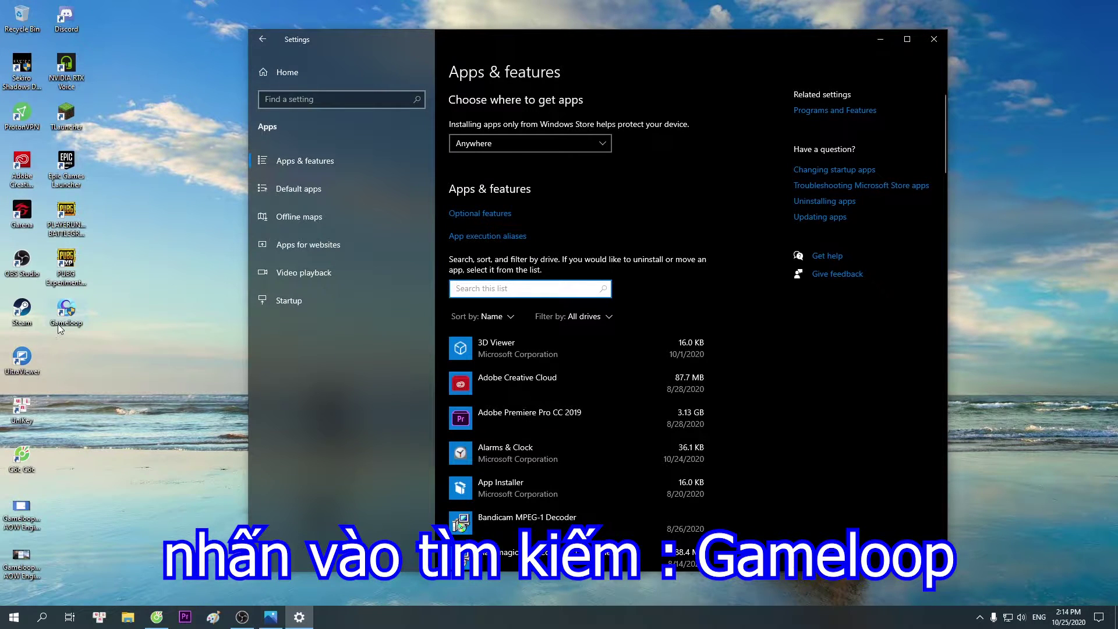
text(Game)
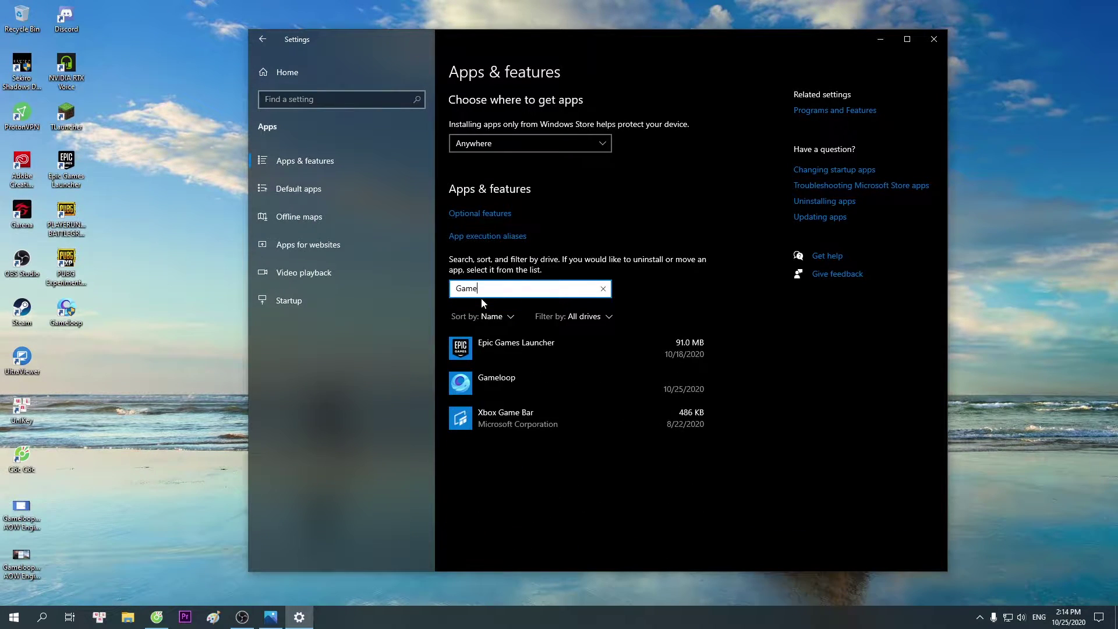
text(loo)
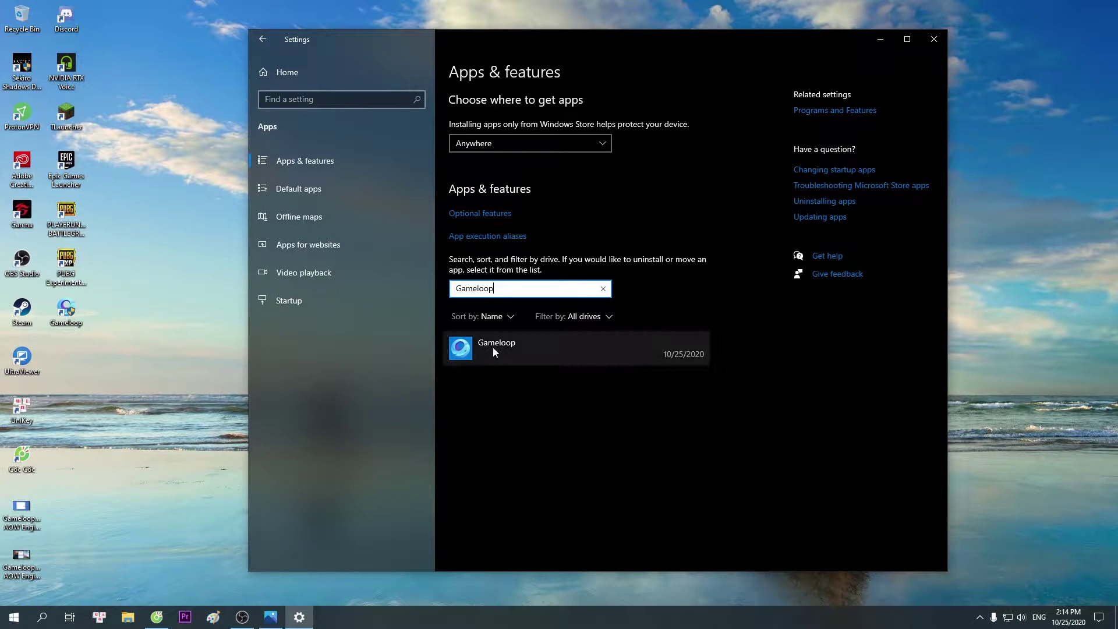
text(p)
click(521, 347)
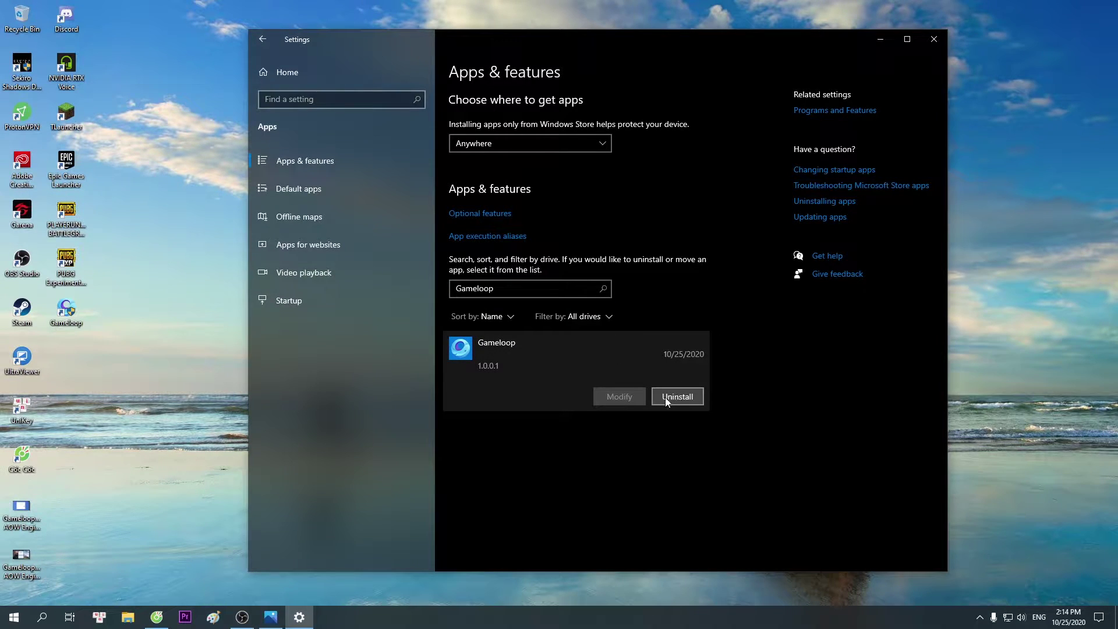
Uninstall Gameloop, declining the repair offer and giving no feedback reasons, and close Windows Settings.
click(679, 397)
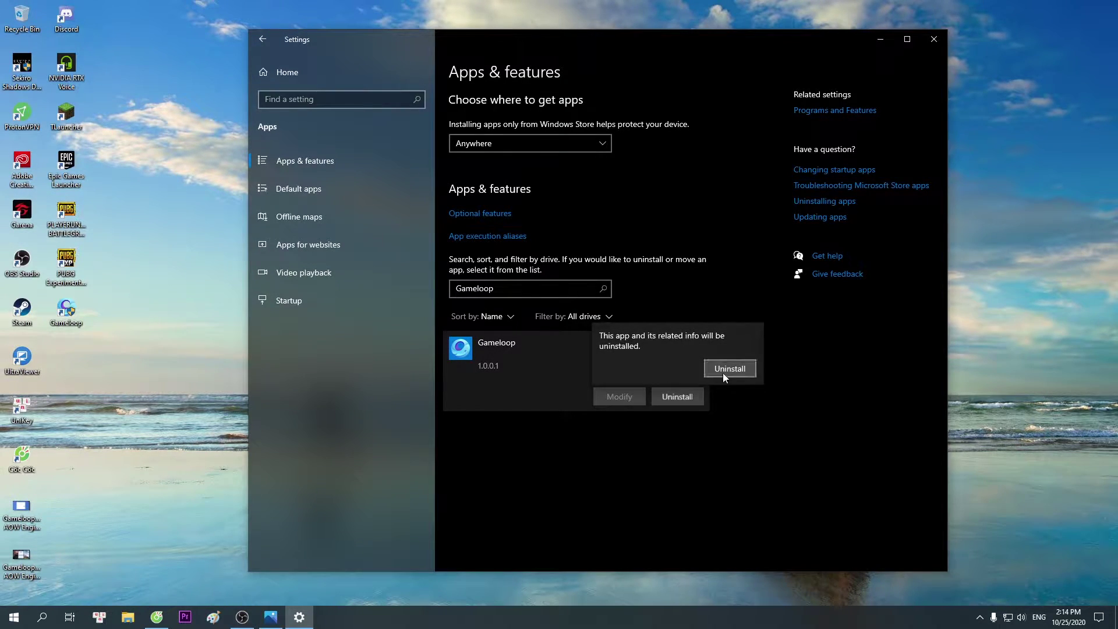
click(722, 371)
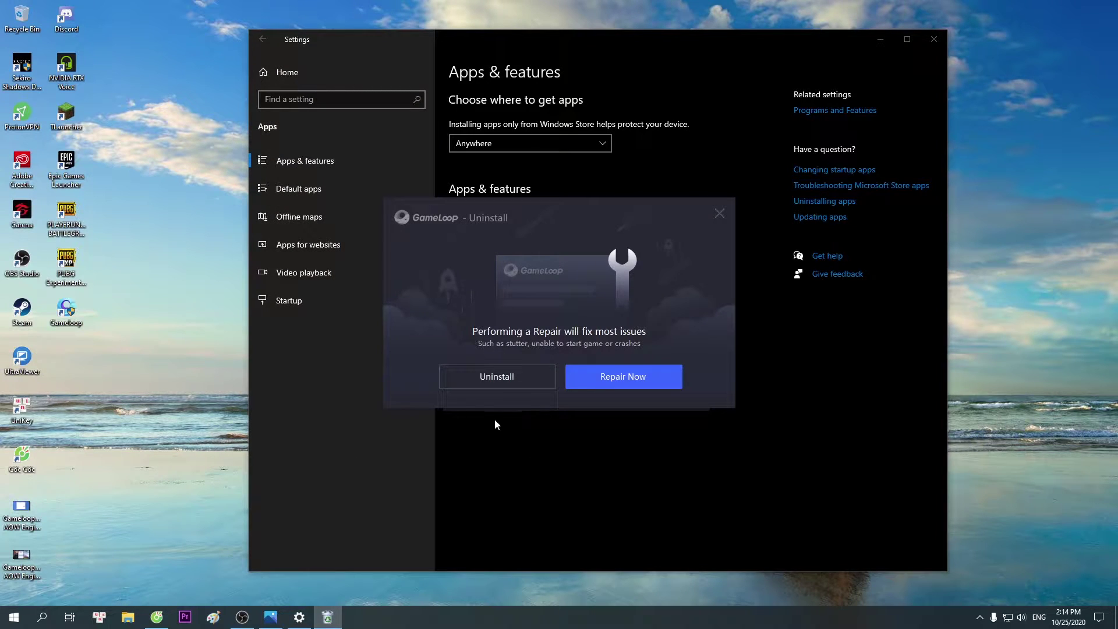
click(490, 376)
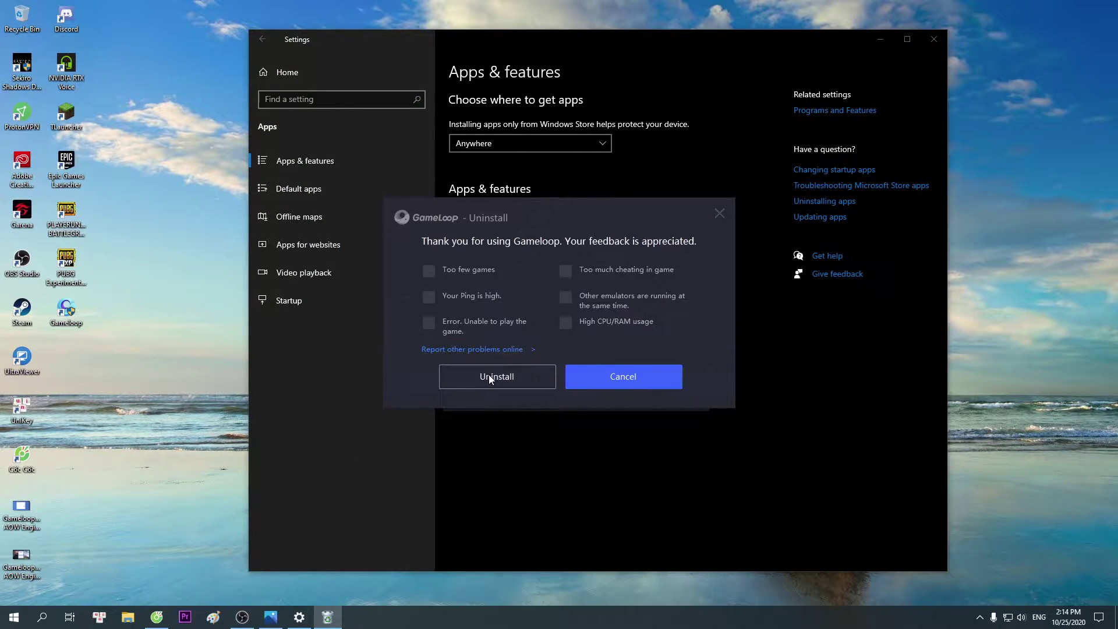
click(505, 380)
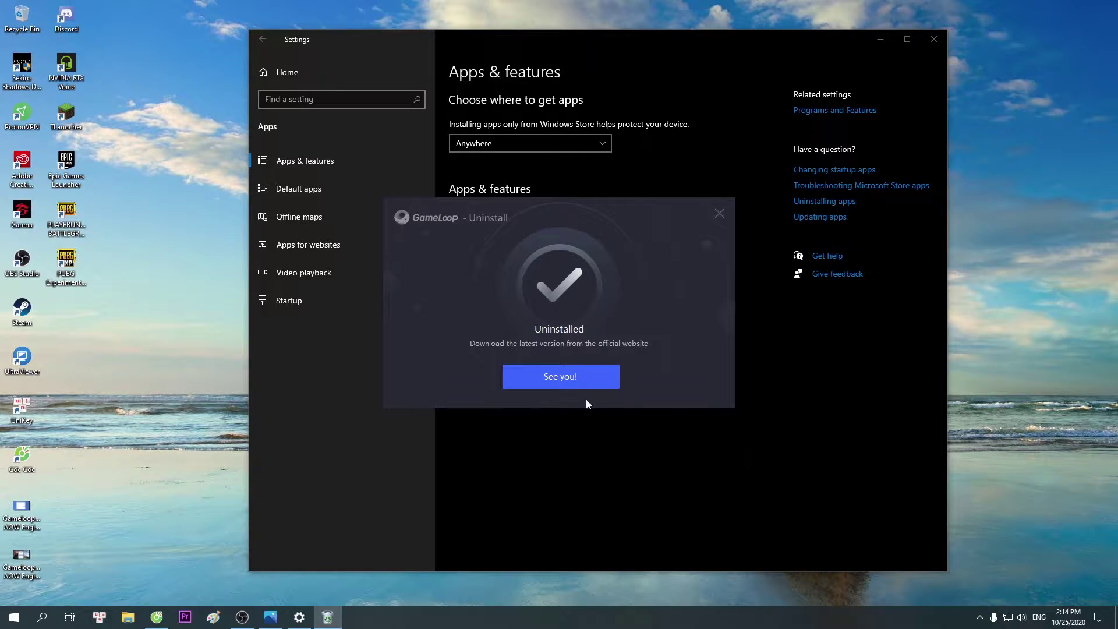
click(561, 377)
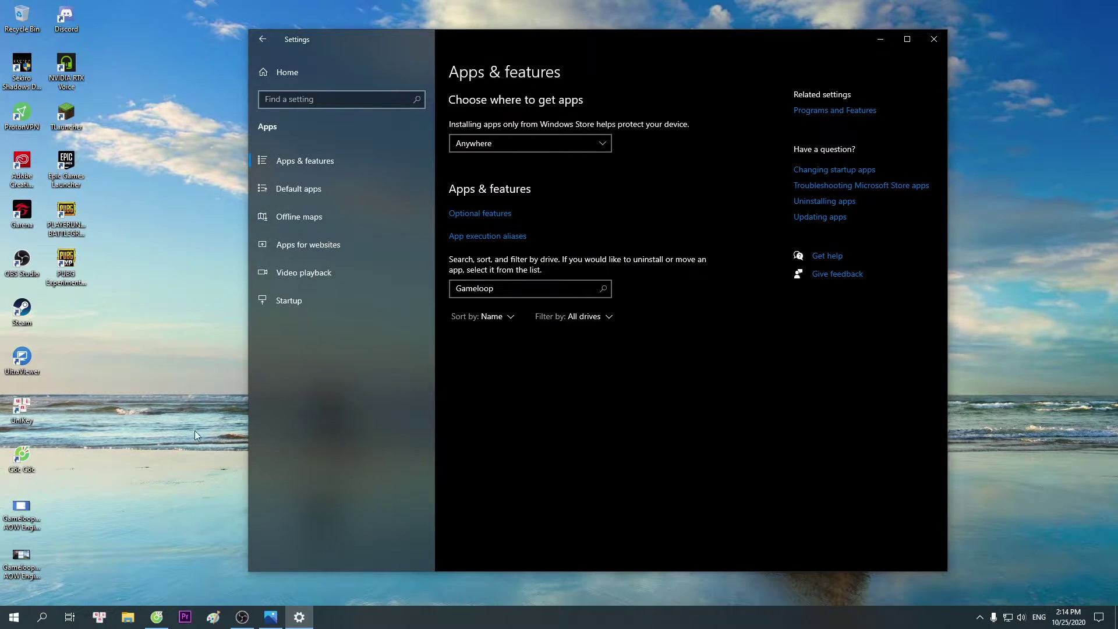
click(92, 302)
click(934, 39)
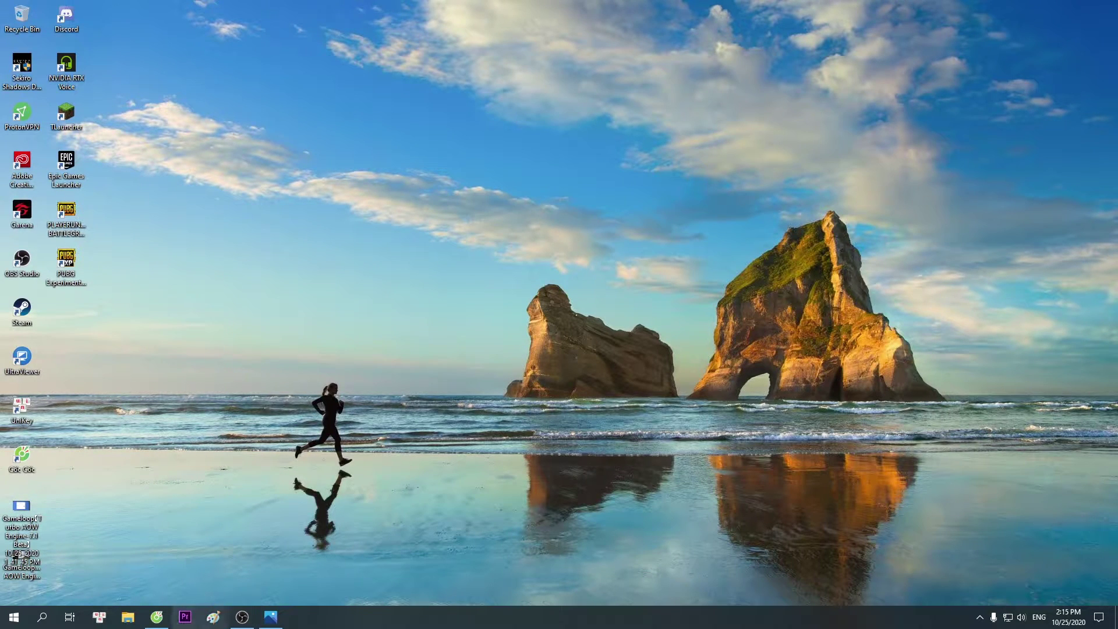
Switch to the Cốc Cốc browser and copy the 900206429_rootfs71.exe download link from the YouTube video's comments.
click(160, 615)
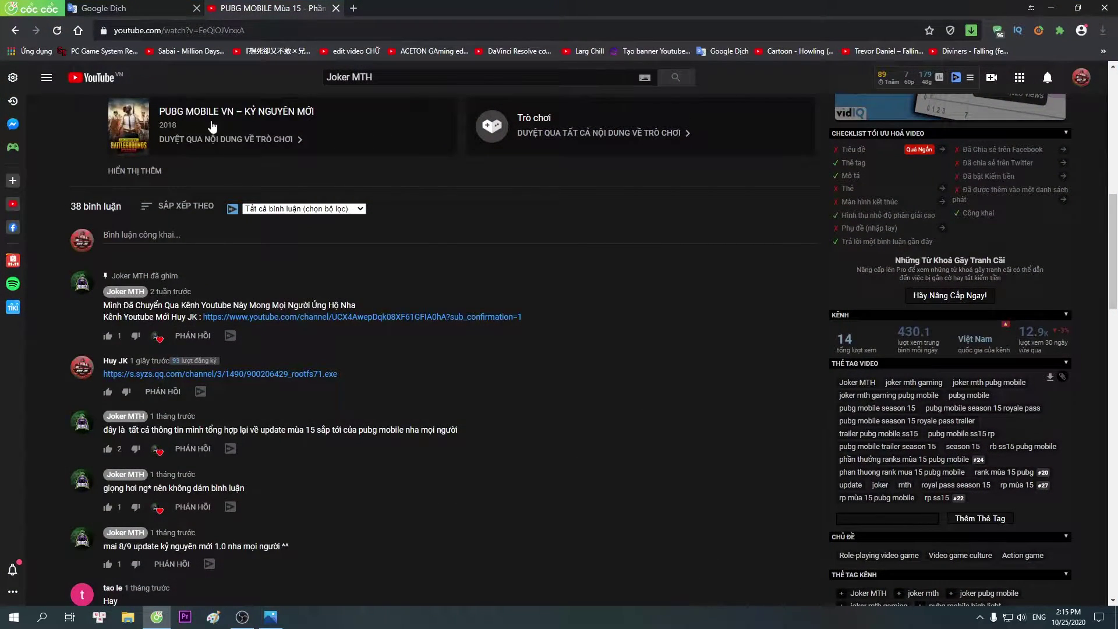
scroll(275, 320, down, 1)
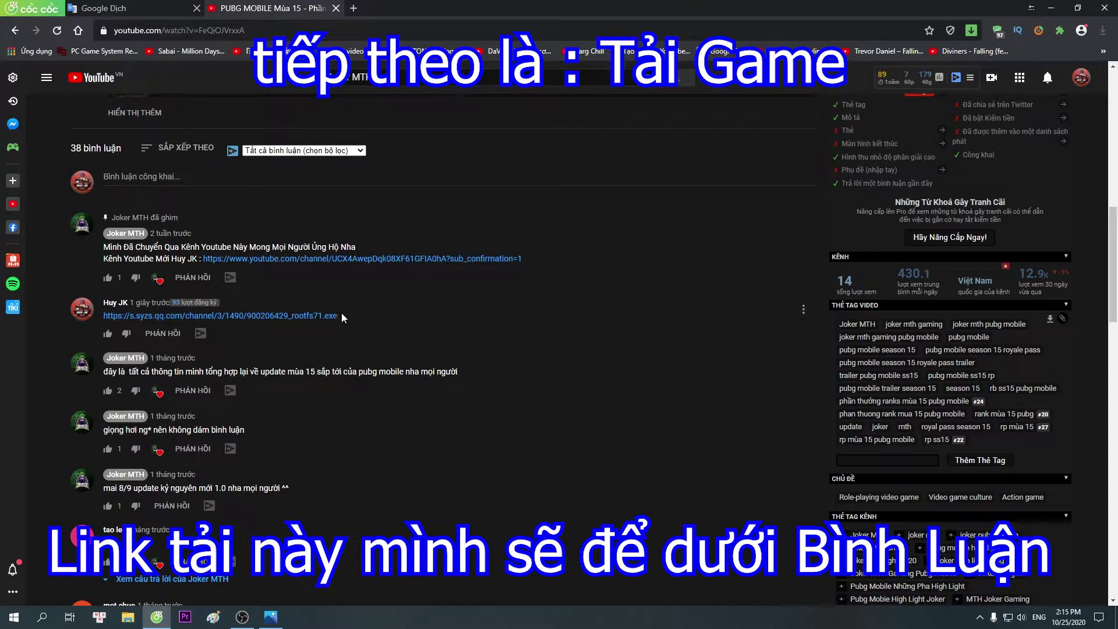
drag(100, 315, 303, 315)
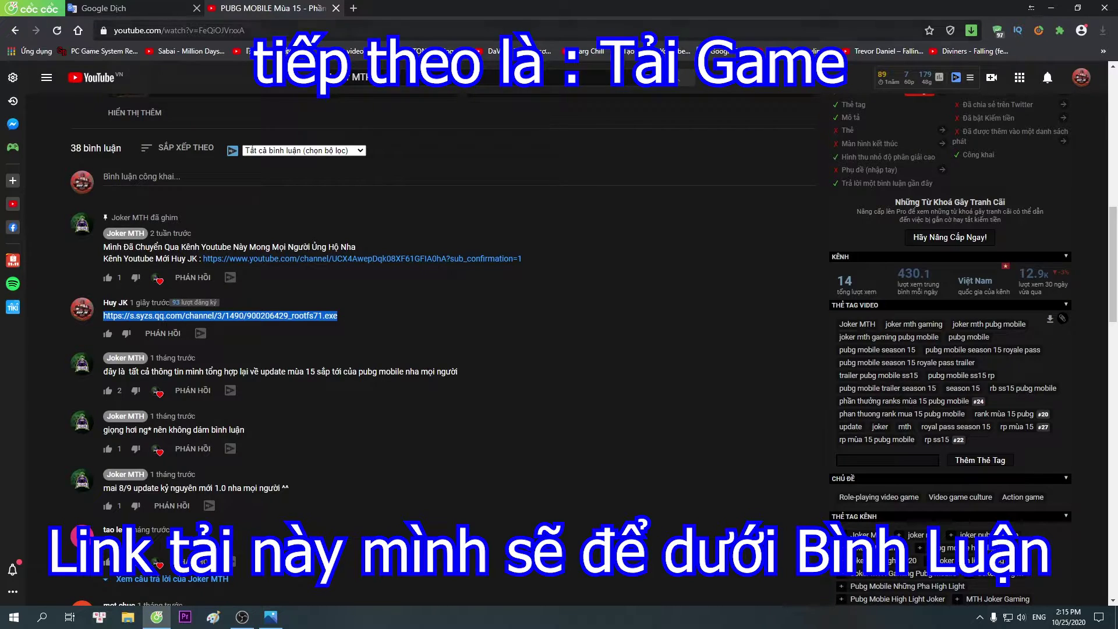
key(ctrl+c)
key(ctrl+t)
key(ctrl+v)
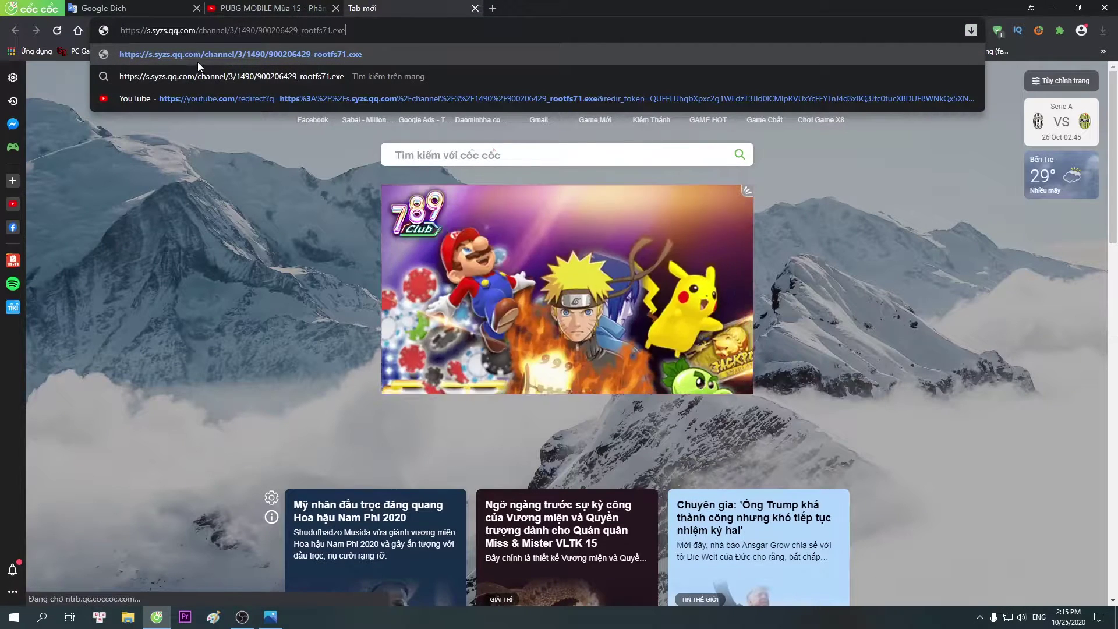
key(Return)
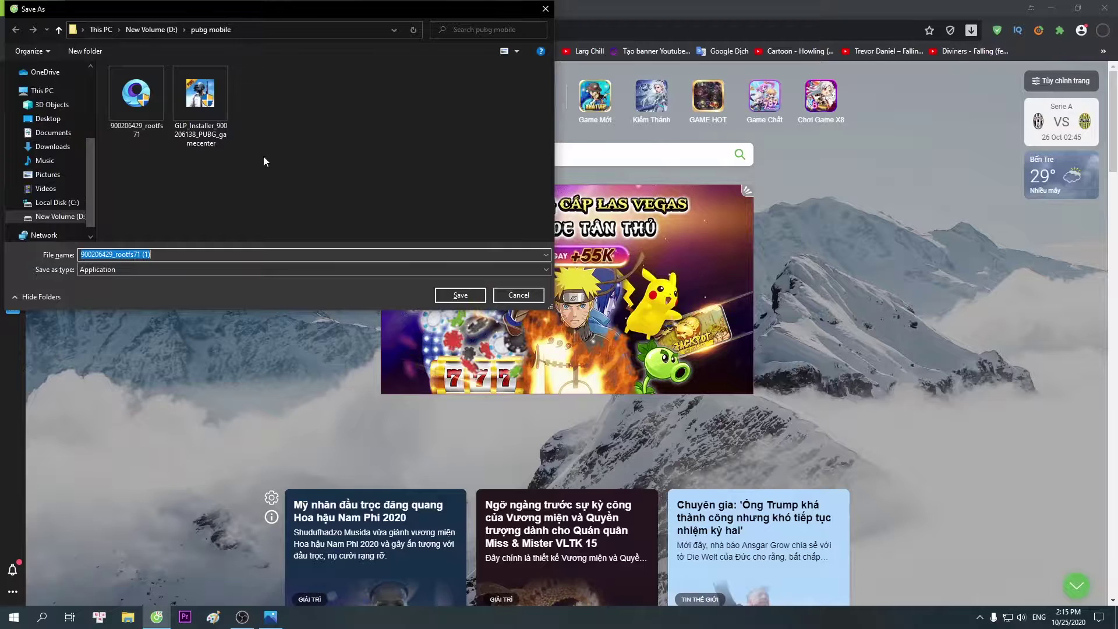
click(460, 294)
click(474, 8)
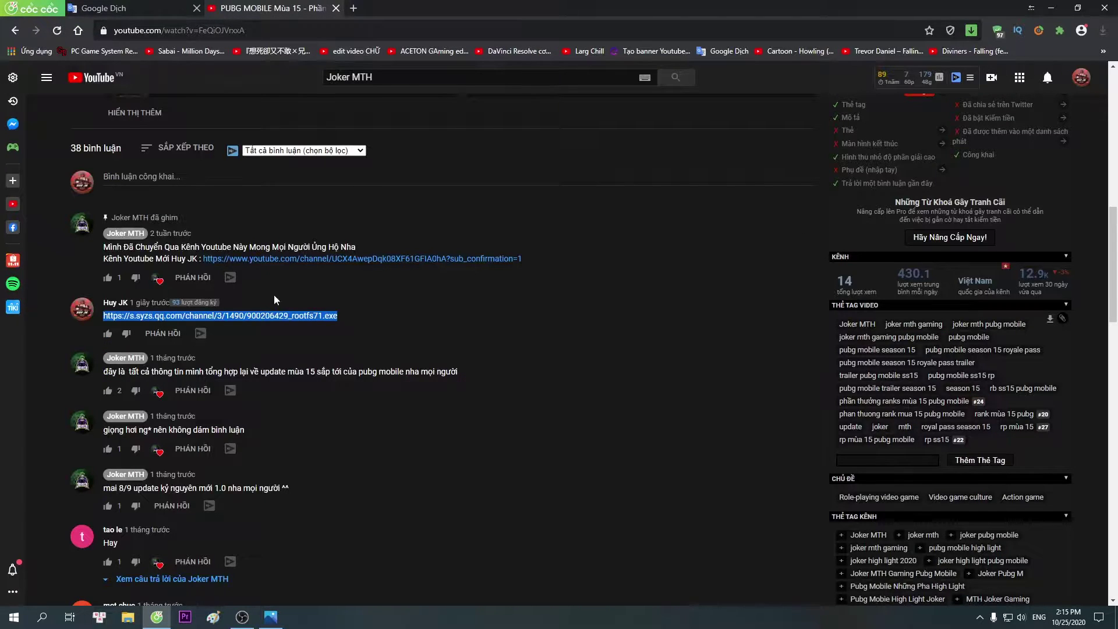
Follow the 900206429_rootfs71.exe link in the comment, proceed past the site warning, and save the installer as 421412412 in the pubg mobile folder.
click(226, 316)
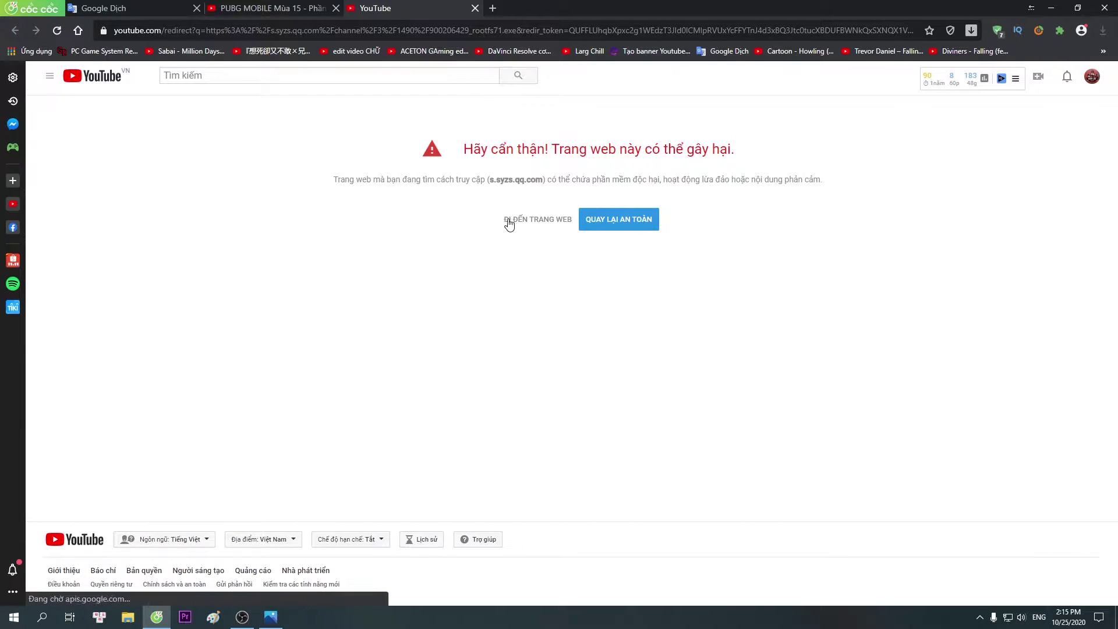
click(526, 224)
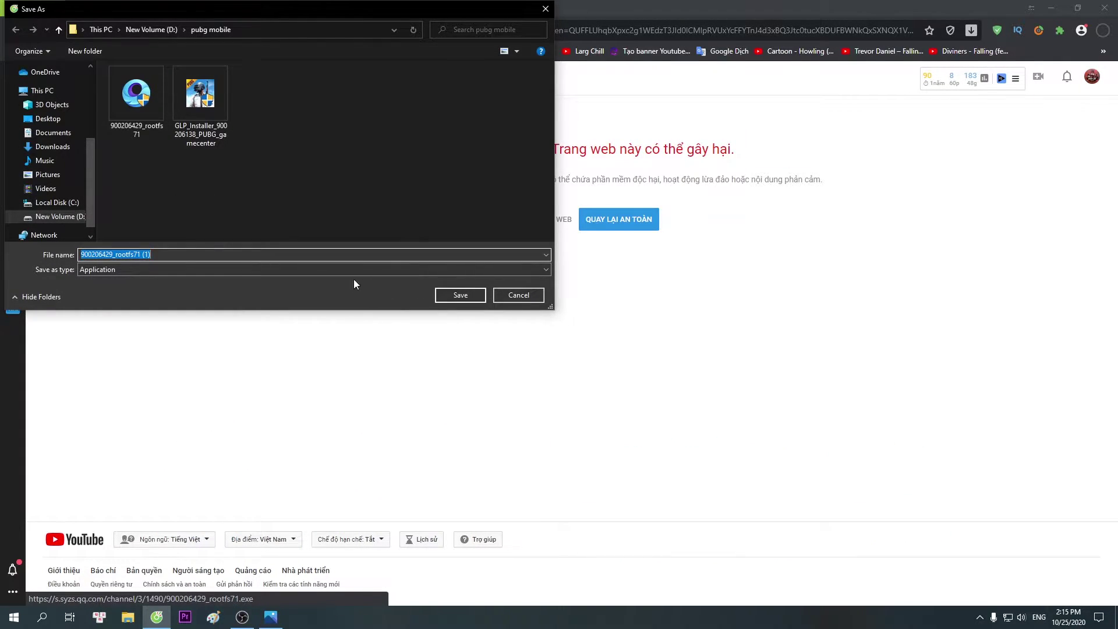
text(421412412)
click(459, 294)
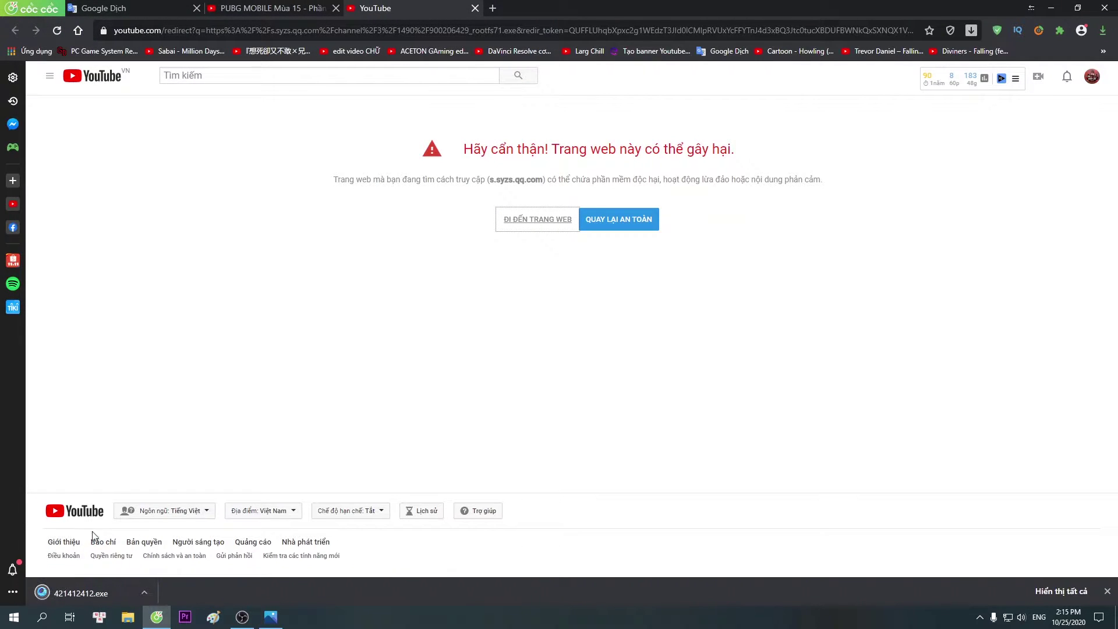
Run the downloaded 421412412.exe to install Gameloop, and dismiss the redirect tab and the browser window.
click(78, 590)
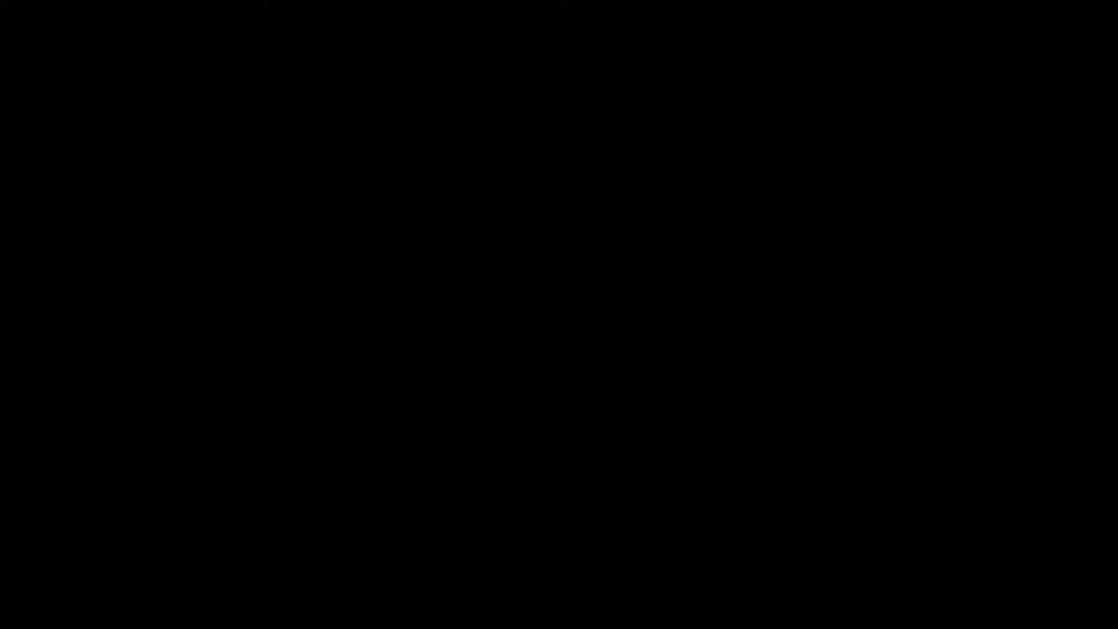
click(568, 373)
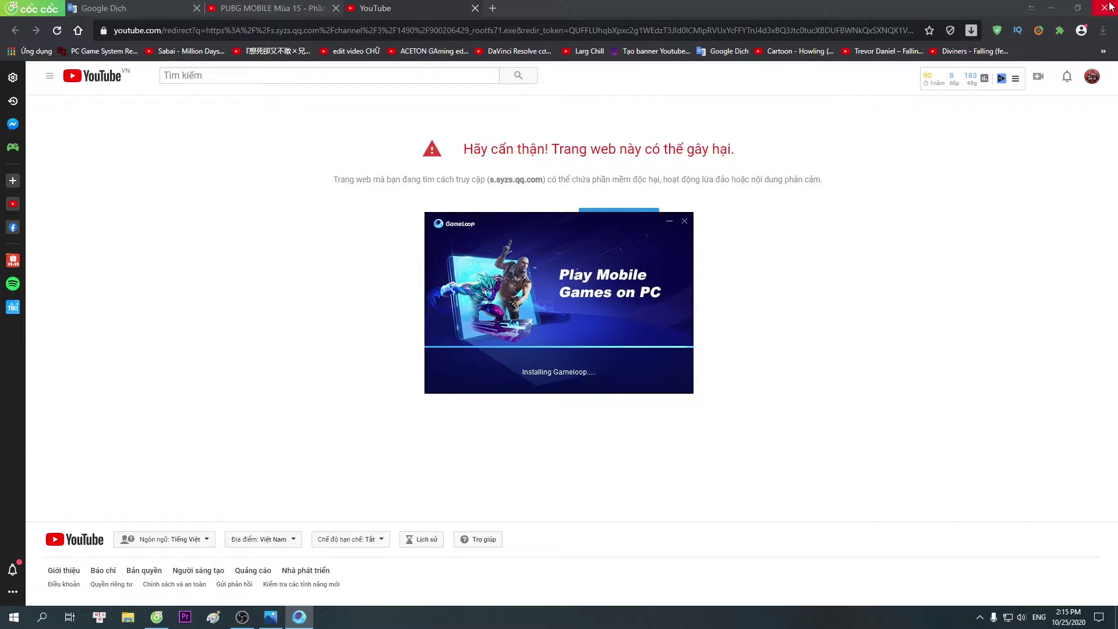
click(475, 8)
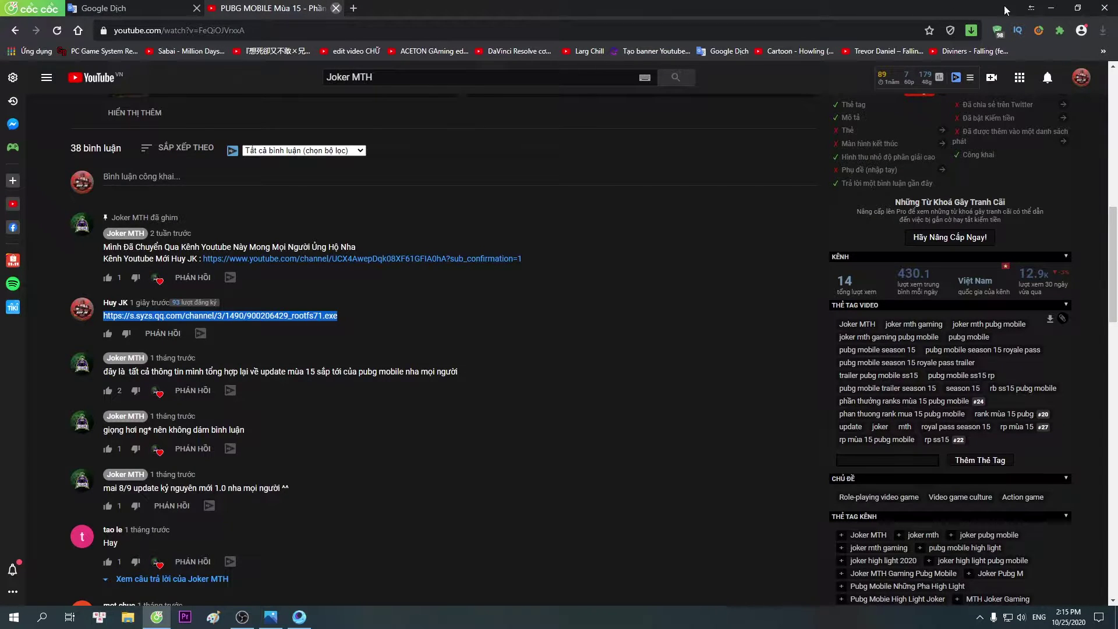
key(ctrl+w)
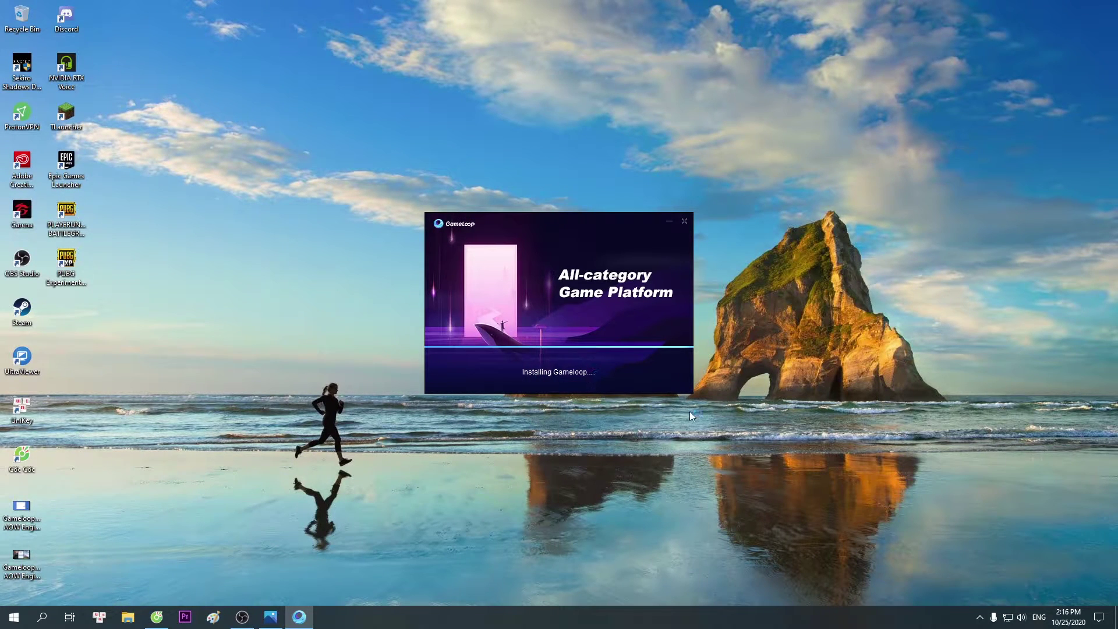
click(980, 617)
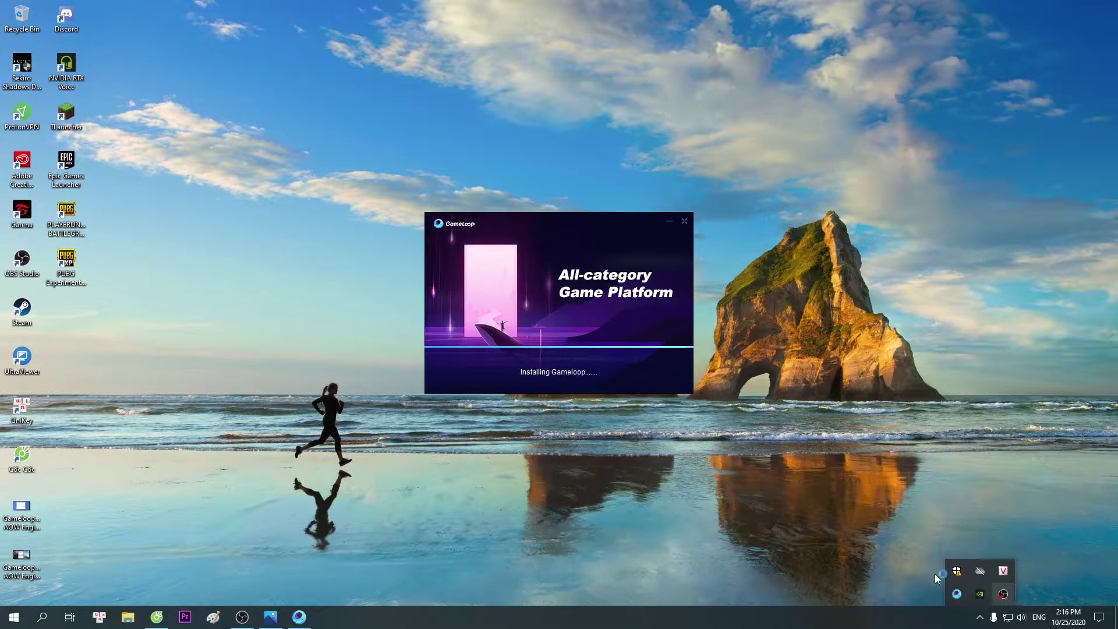
click(780, 530)
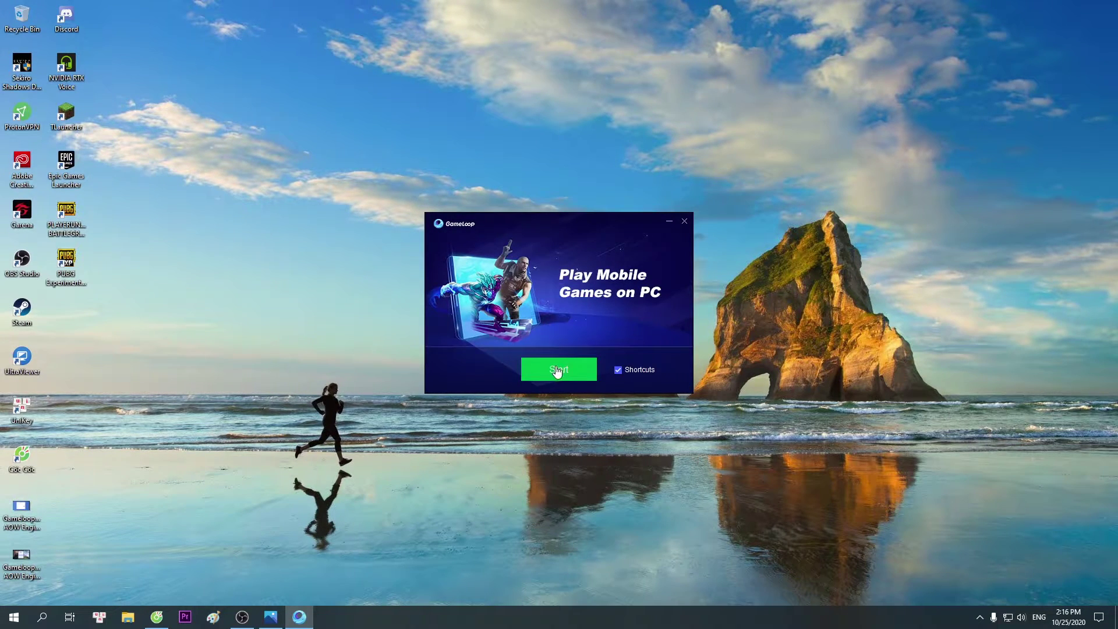
Start Gameloop from the finished installer and look through its My Games and Game Center pages while the engine installs.
click(555, 368)
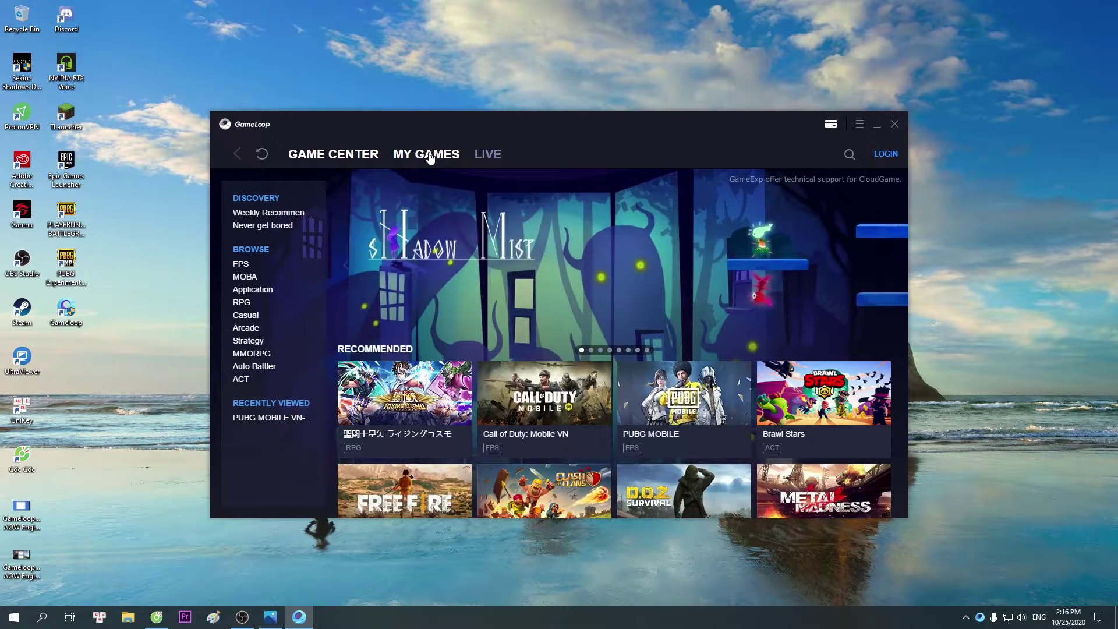
click(429, 158)
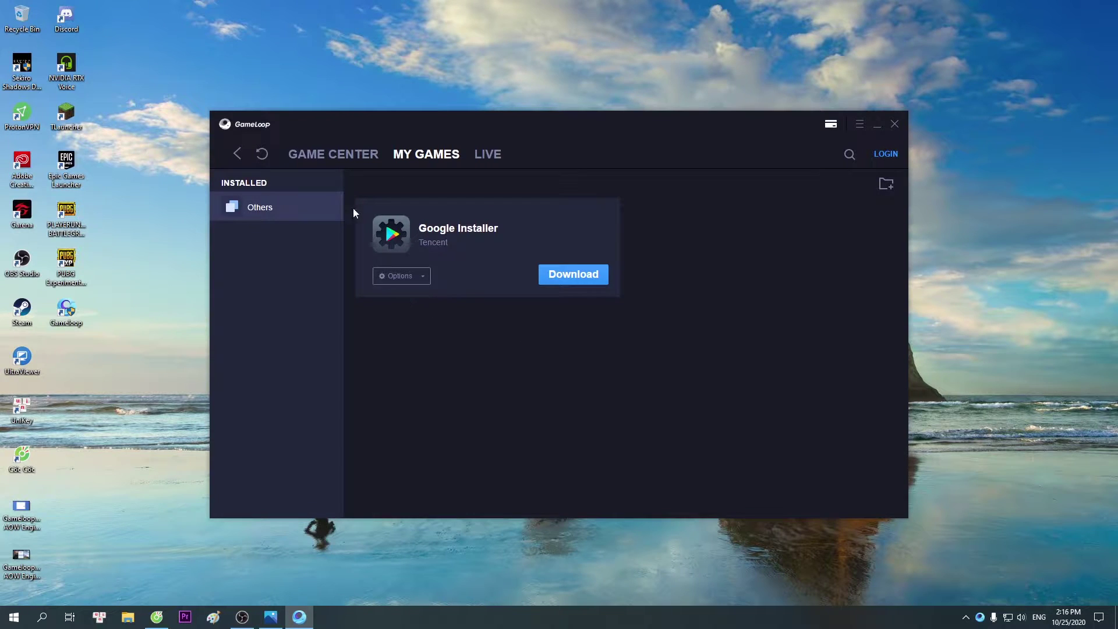
click(349, 156)
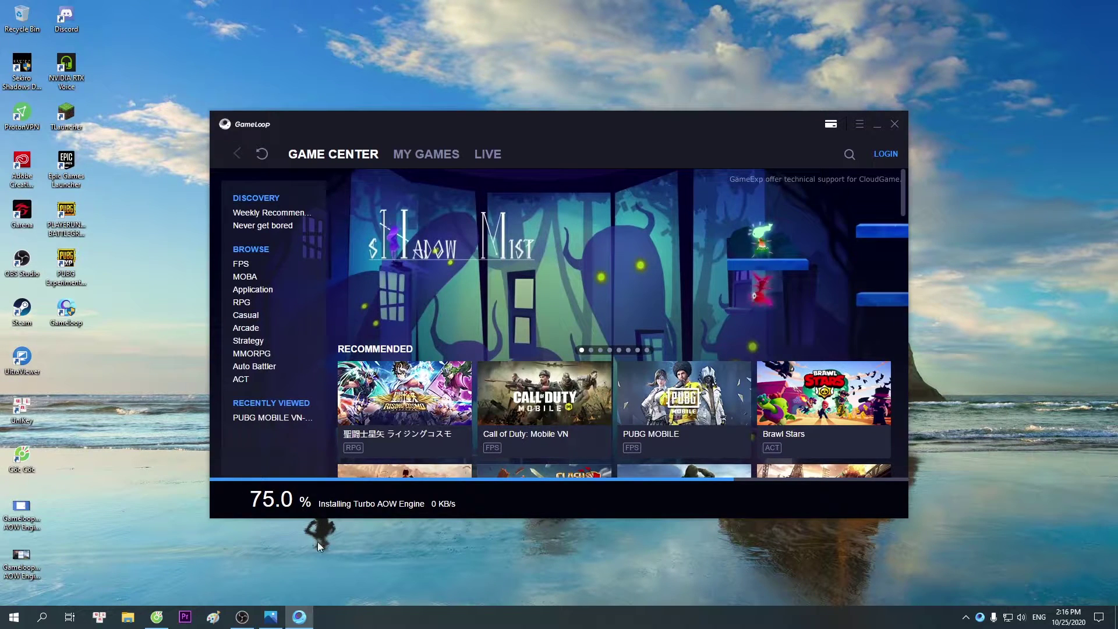
click(389, 156)
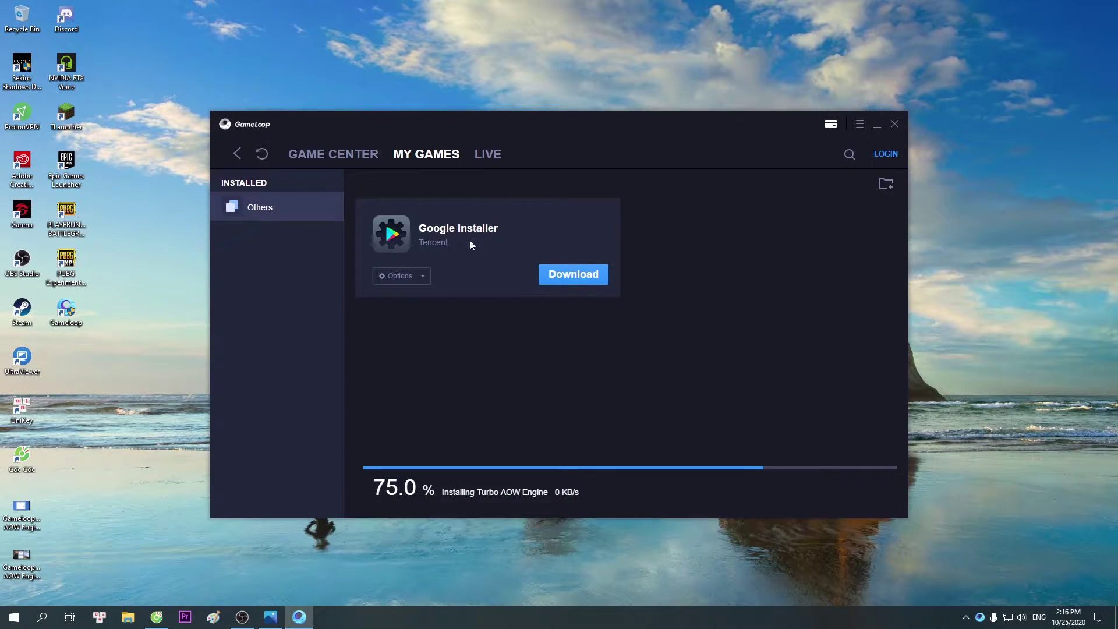
click(343, 156)
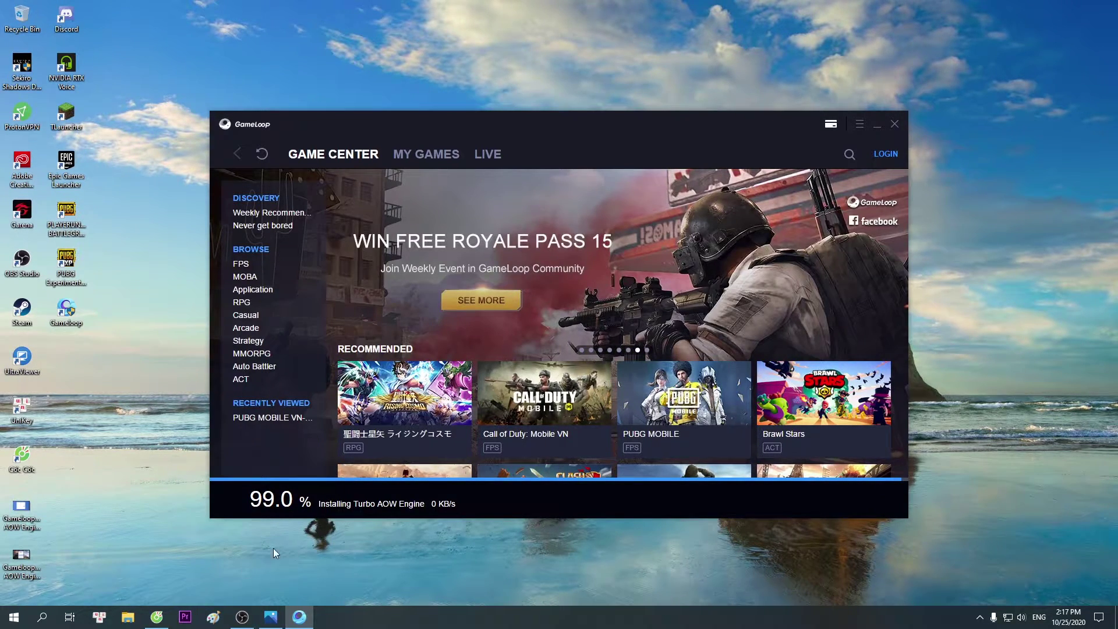
Switch to the Cốc Cốc browser, open youtube.com in a new tab, and find and open the video creator's channel.
click(157, 614)
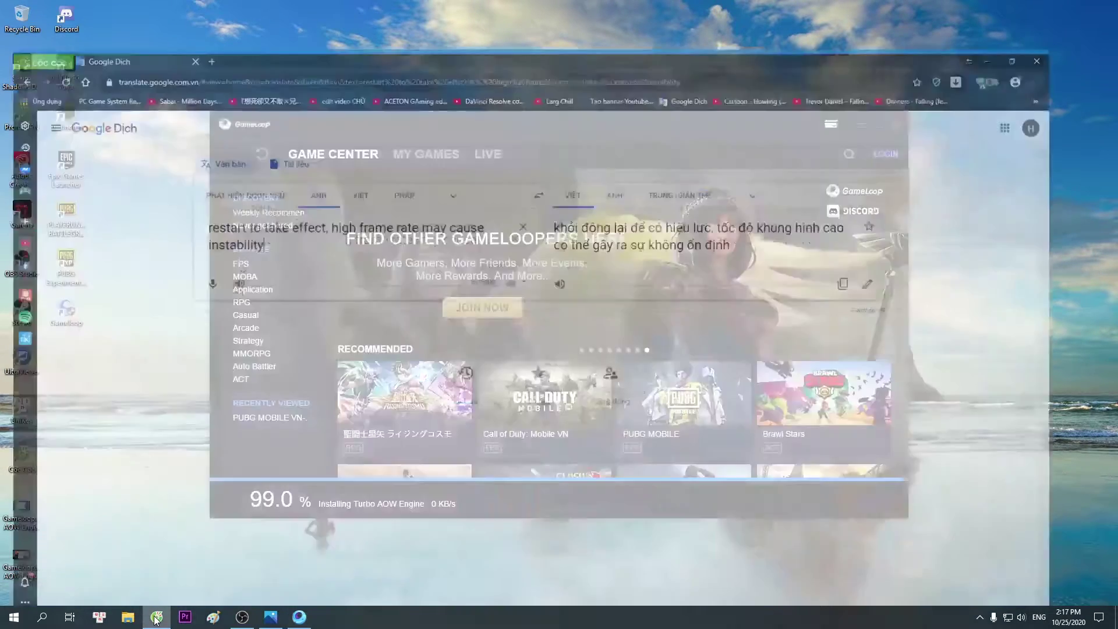
click(214, 8)
text(y)
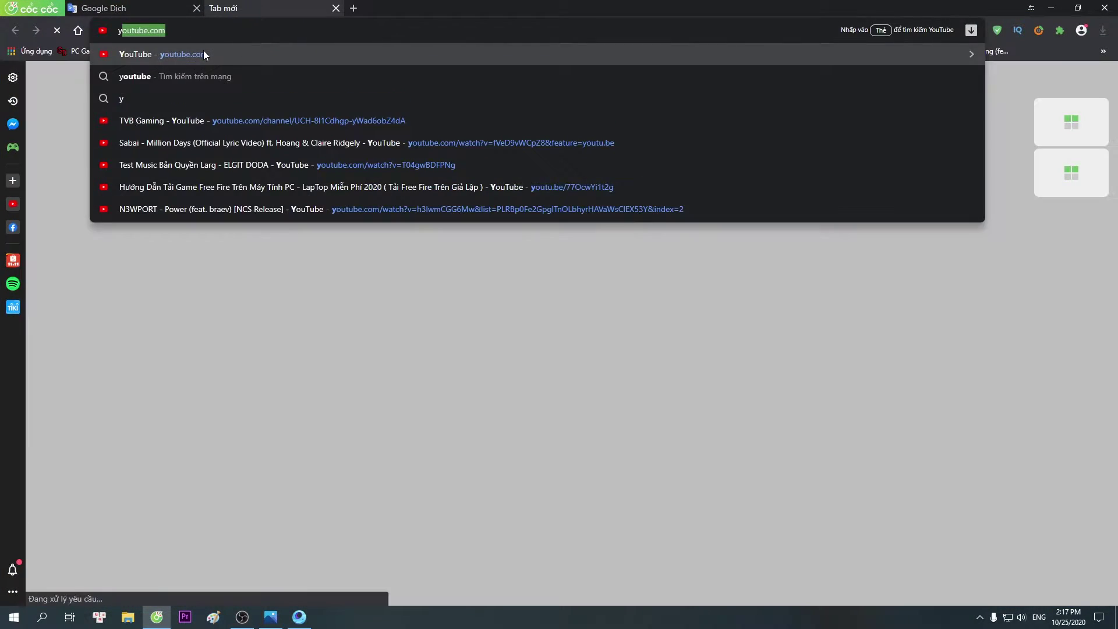
key(Return)
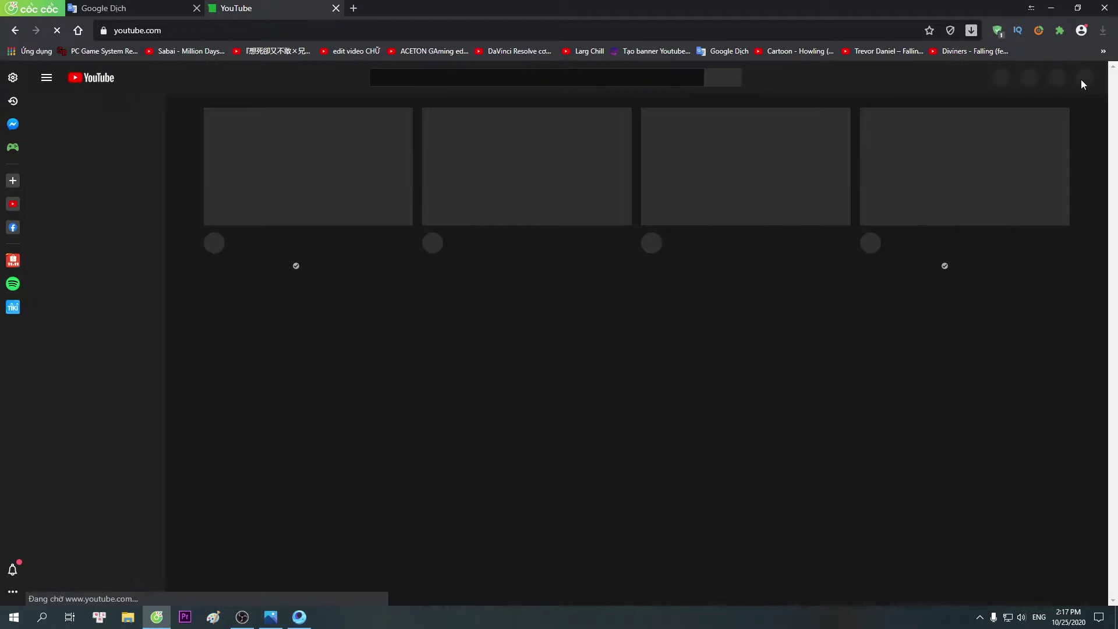
click(554, 77)
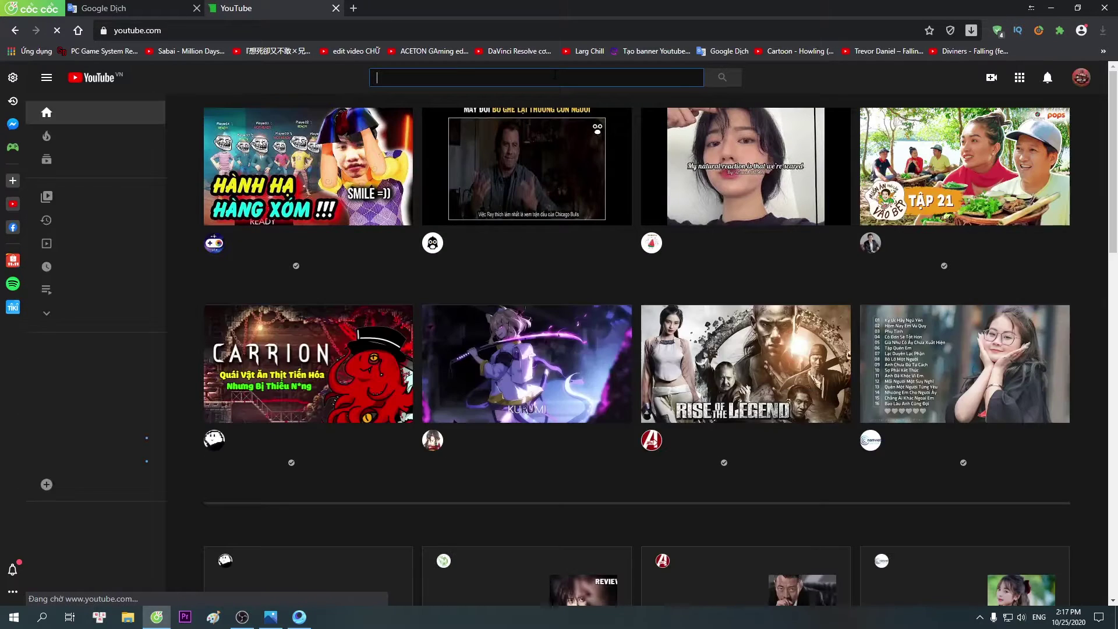
text(Huy JK)
key(Return)
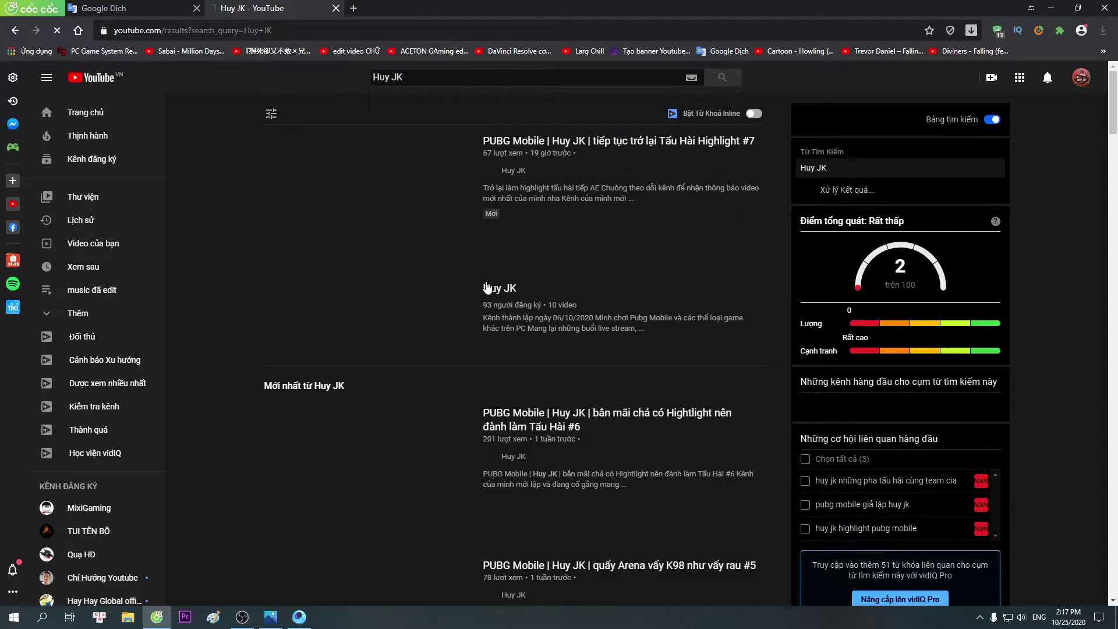
click(511, 290)
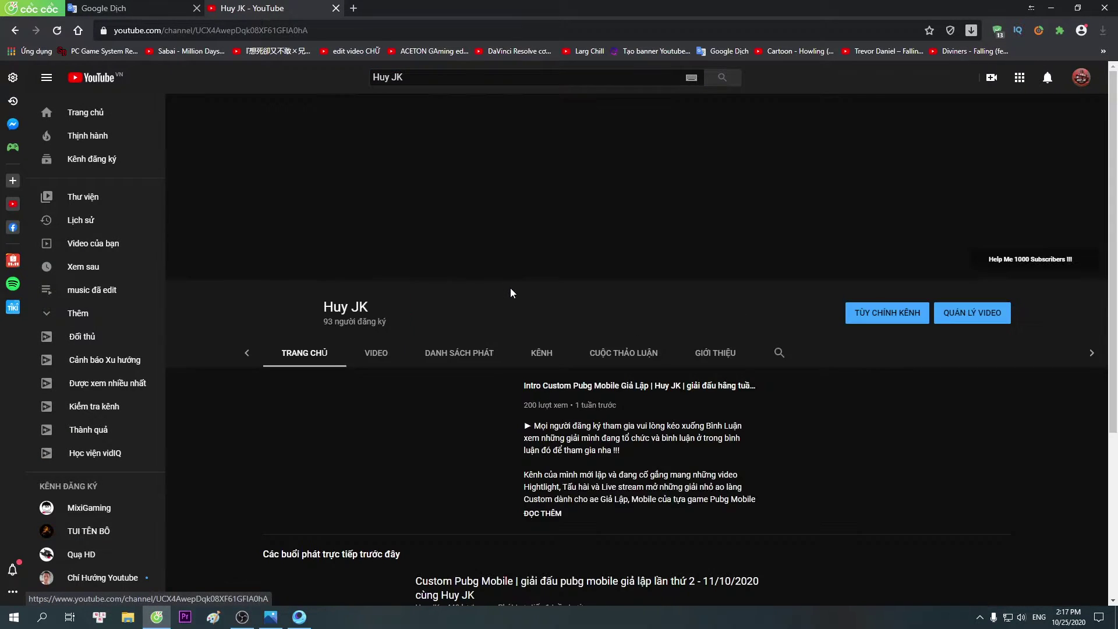
Browse the channel's home page and uploaded videos, and close the YouTube tab.
scroll(492, 287, down, 4)
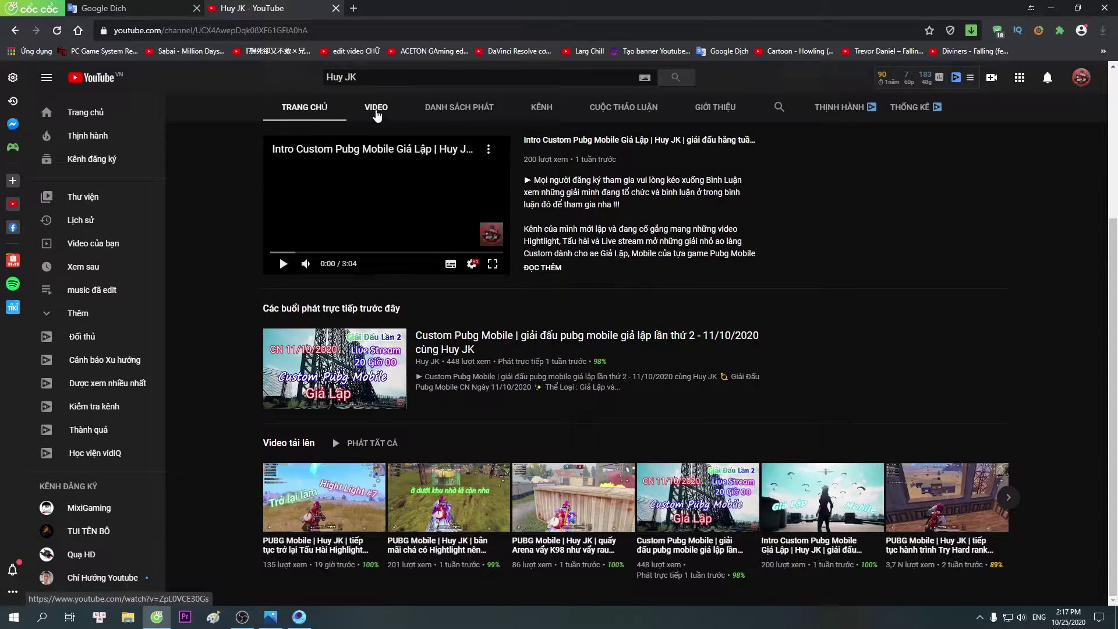
click(375, 107)
scroll(574, 478, down, 4)
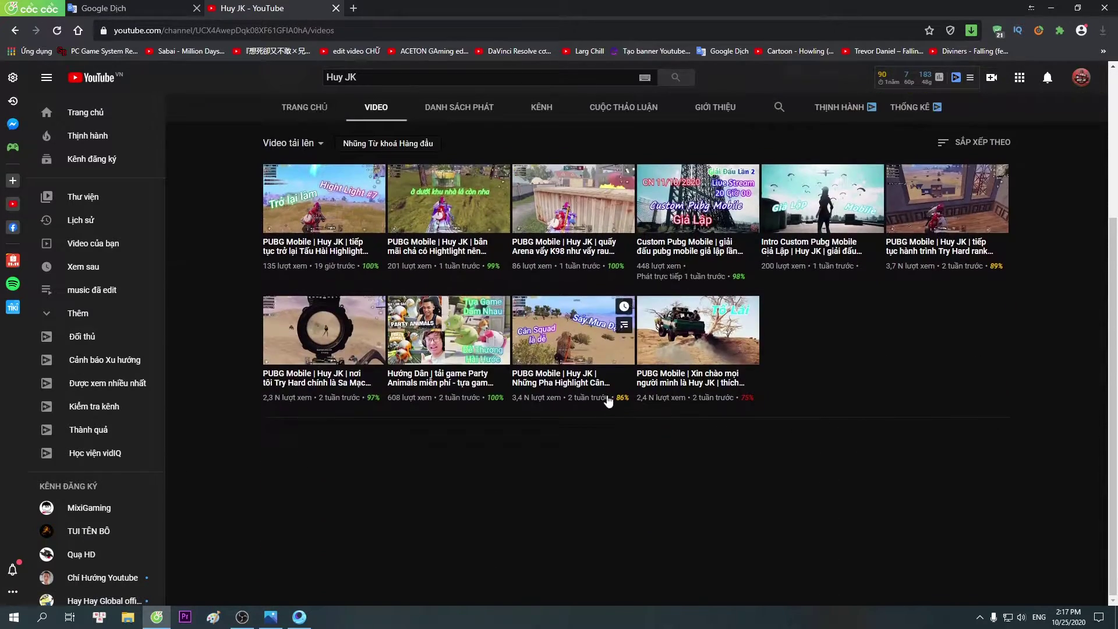
scroll(355, 317, up, 4)
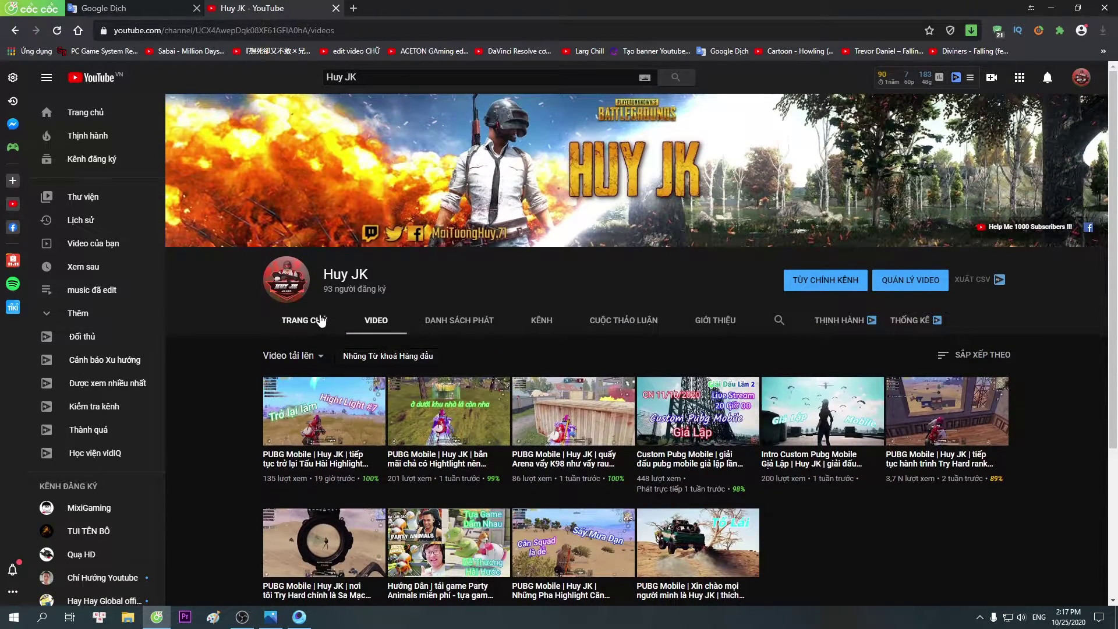
scroll(397, 294, down, 4)
scroll(397, 294, up, 1)
scroll(397, 294, up, 3)
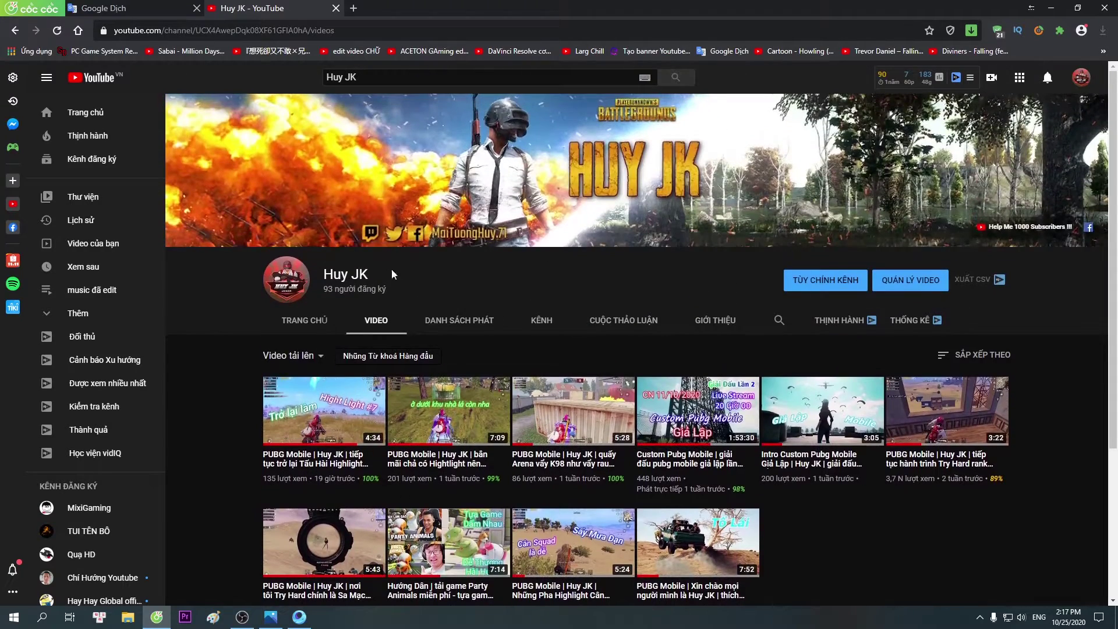
click(336, 7)
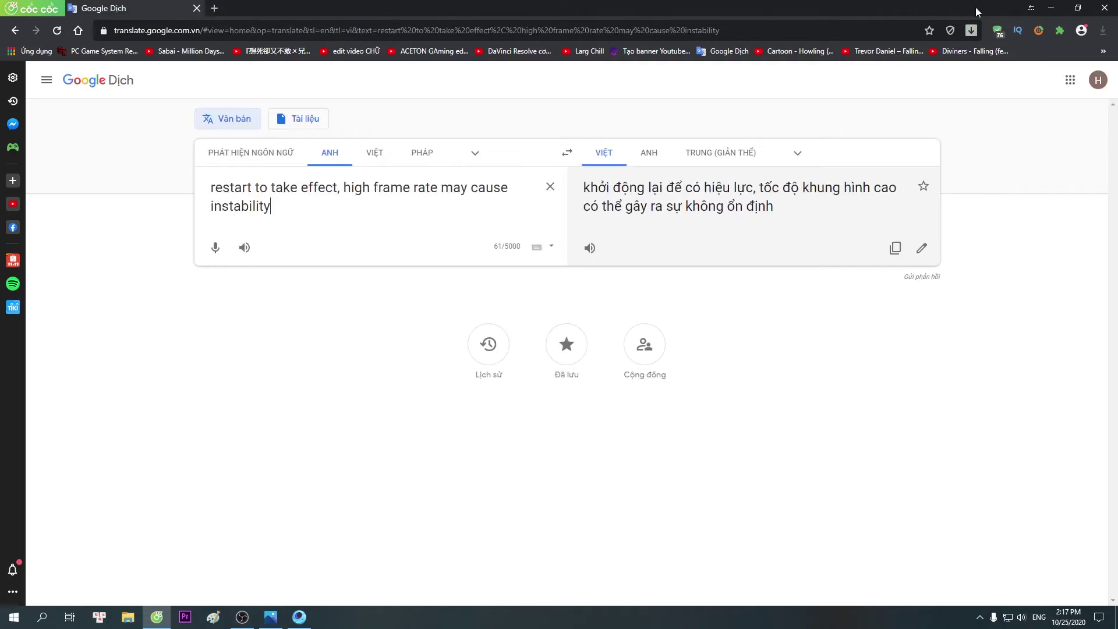
Minimize the browser and download PUBG MOBILE VN-GIẢ LẬP from Gameloop's Game Center recommendations.
click(1051, 8)
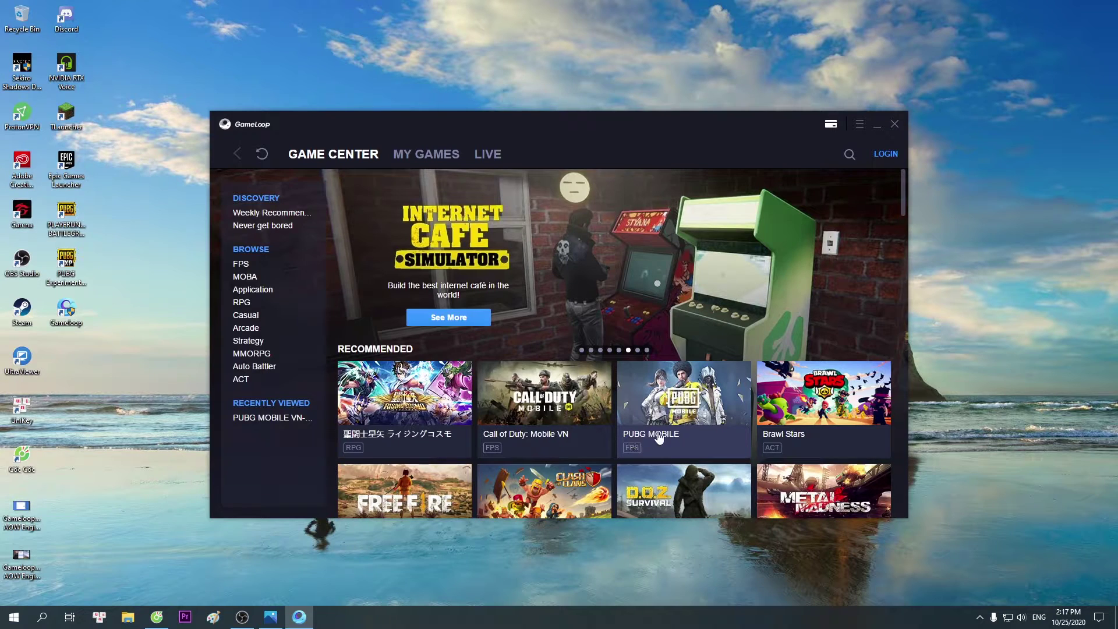
click(660, 435)
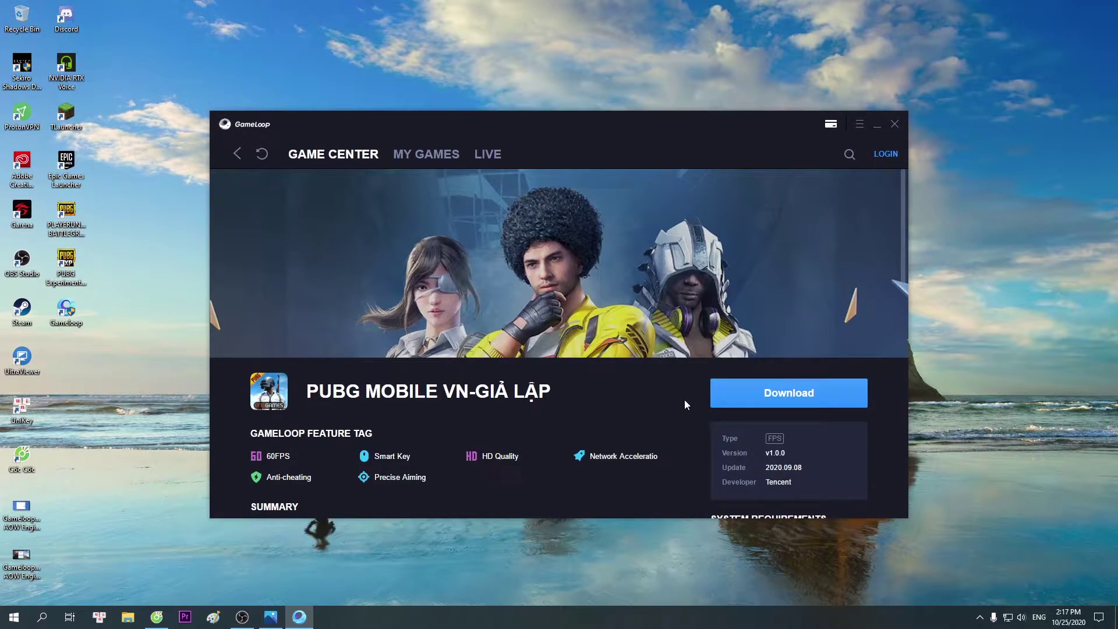
click(774, 393)
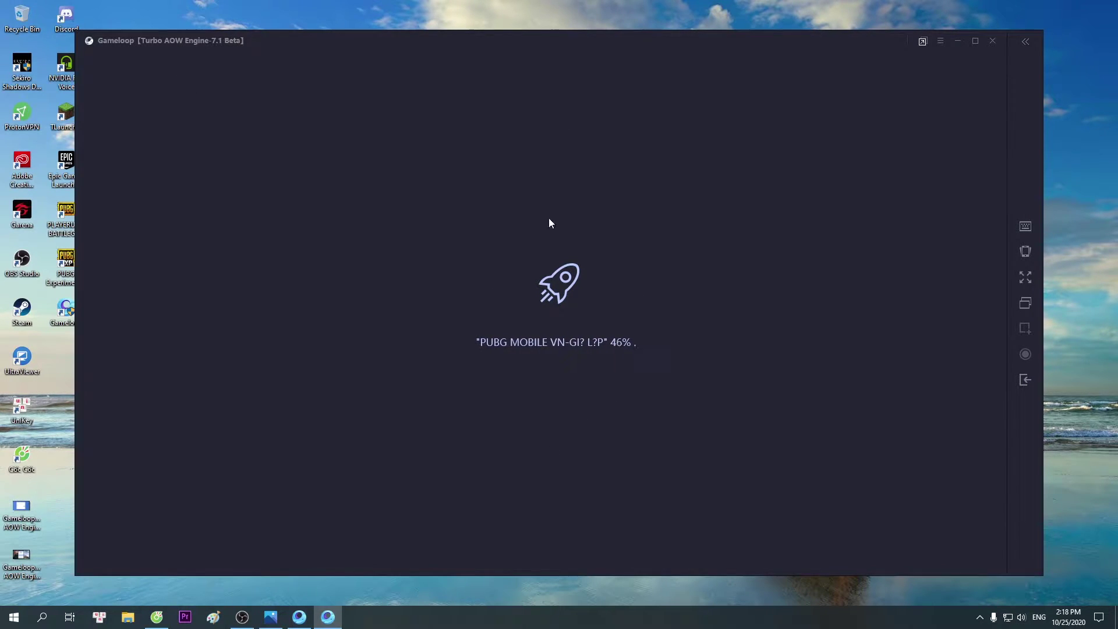
View the screenshot of the game's Facebook login screen in Photos and close it.
click(271, 617)
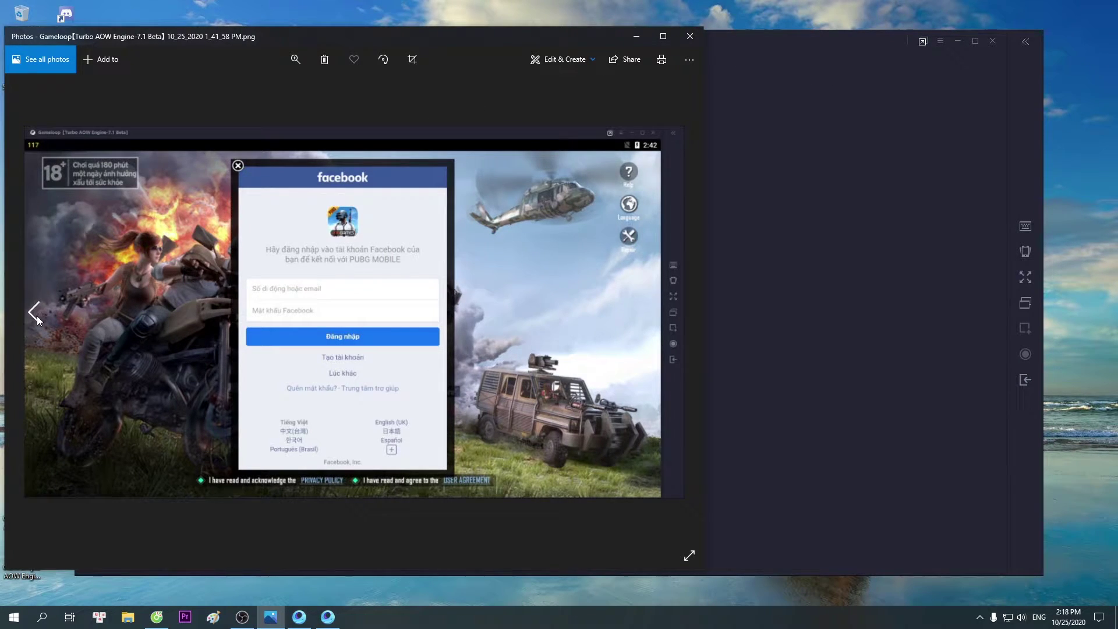
scroll(31, 248, down, 1)
click(688, 36)
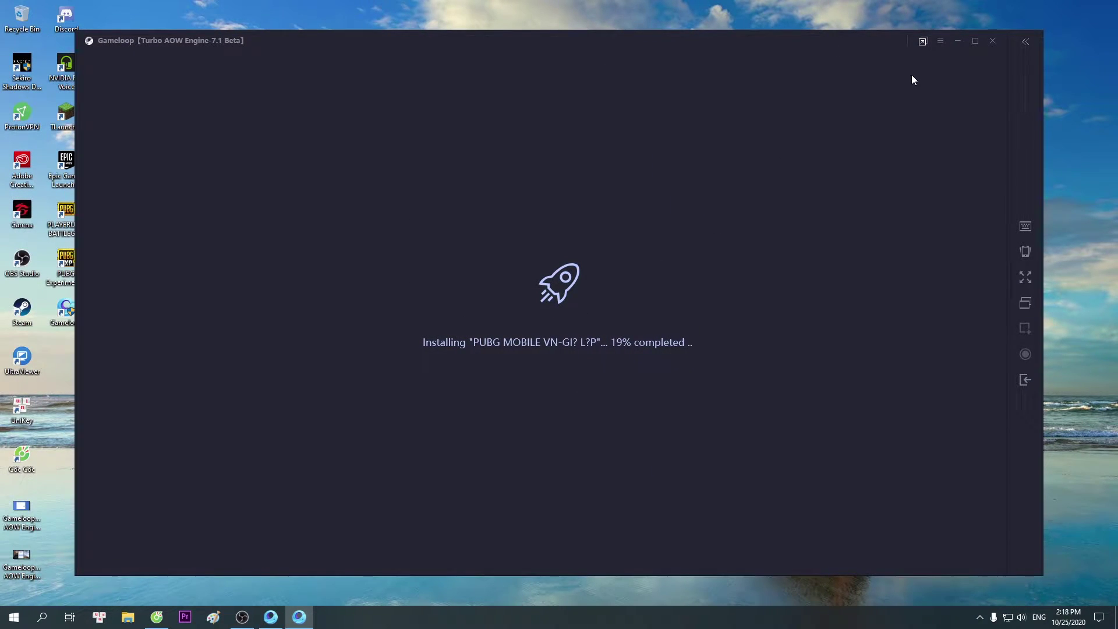
click(940, 40)
click(943, 185)
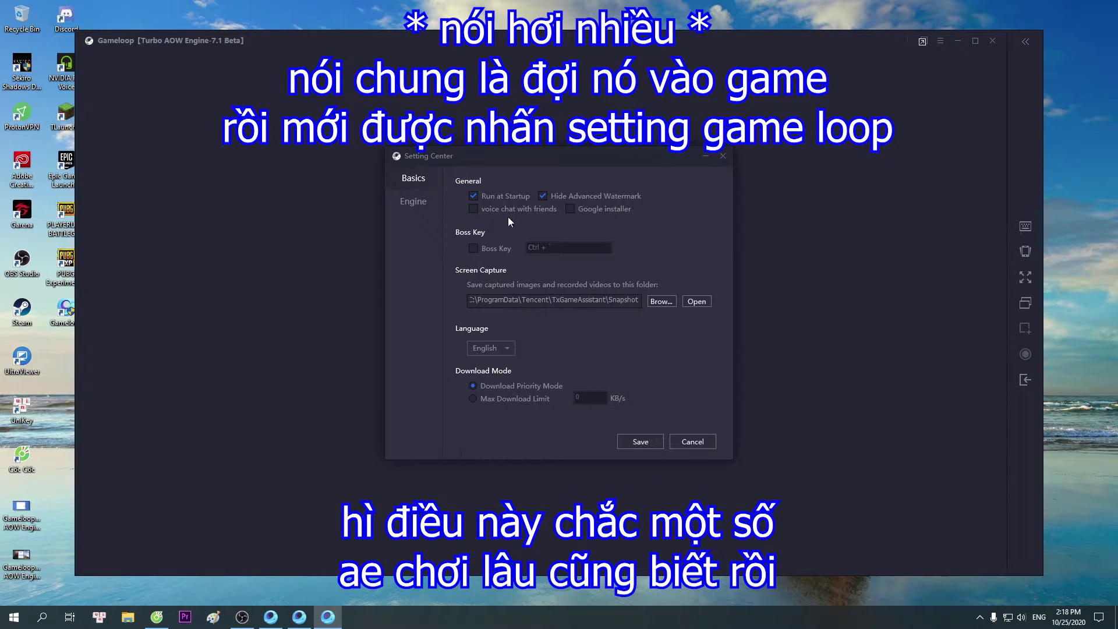
click(422, 201)
click(420, 182)
click(723, 156)
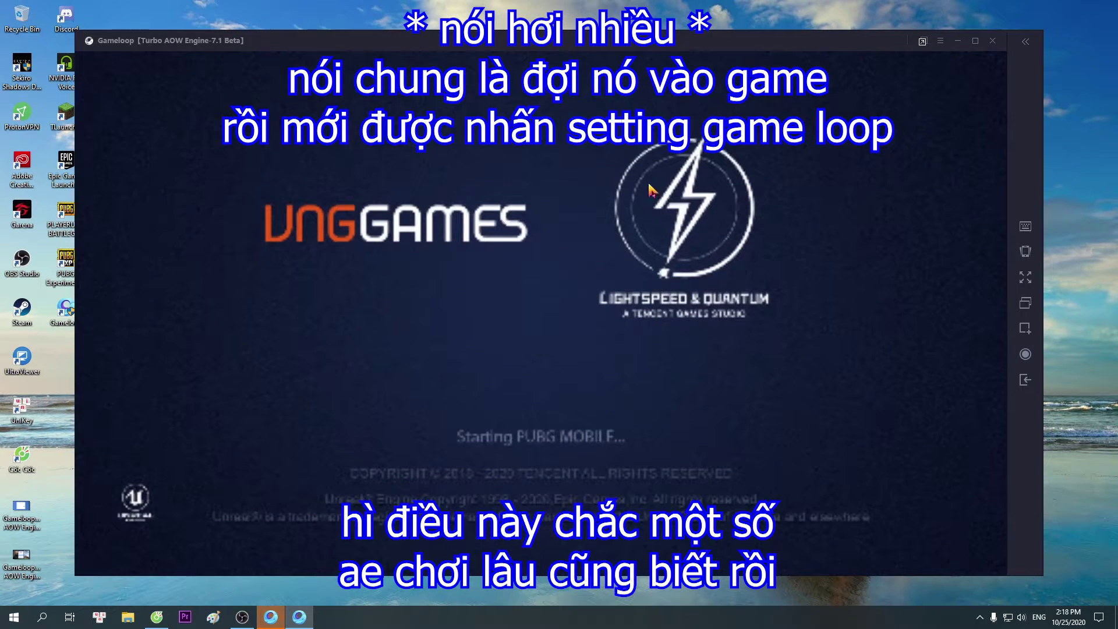
Open the emulator's Setting Center and set the engine's memory to 4096MB and its processor count to 4.
click(940, 41)
click(935, 179)
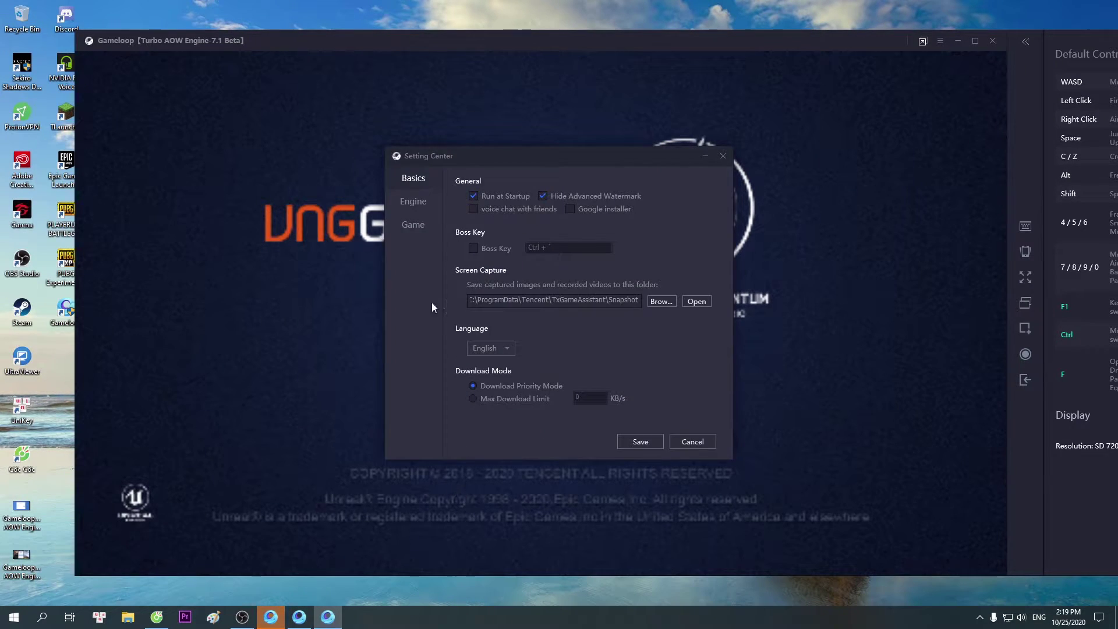
click(418, 207)
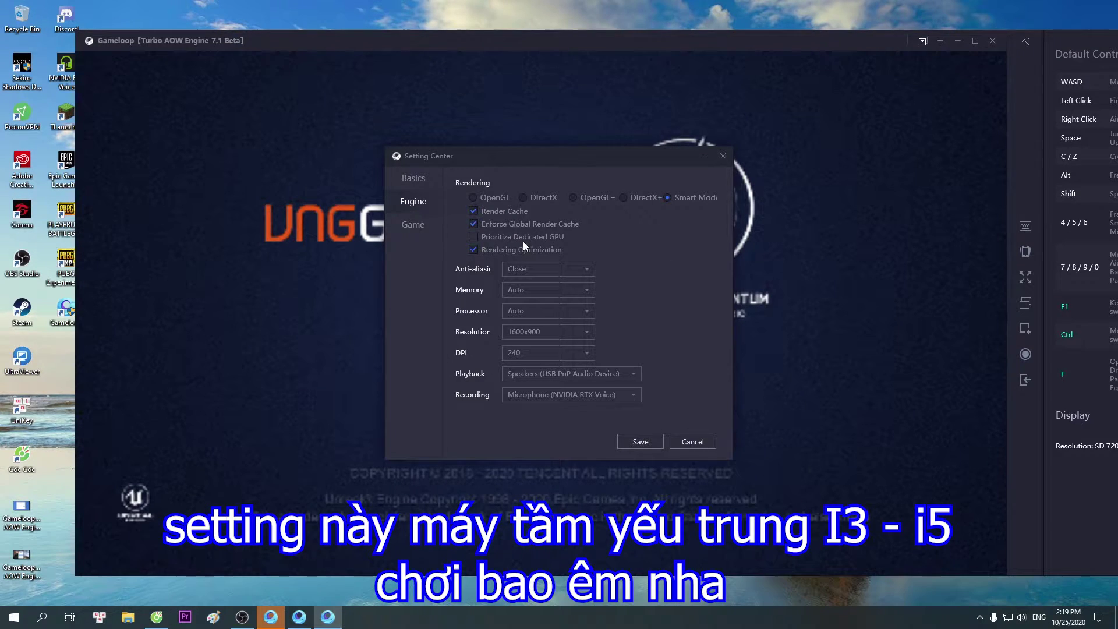
click(526, 294)
scroll(519, 351, down, 2)
click(512, 343)
click(522, 313)
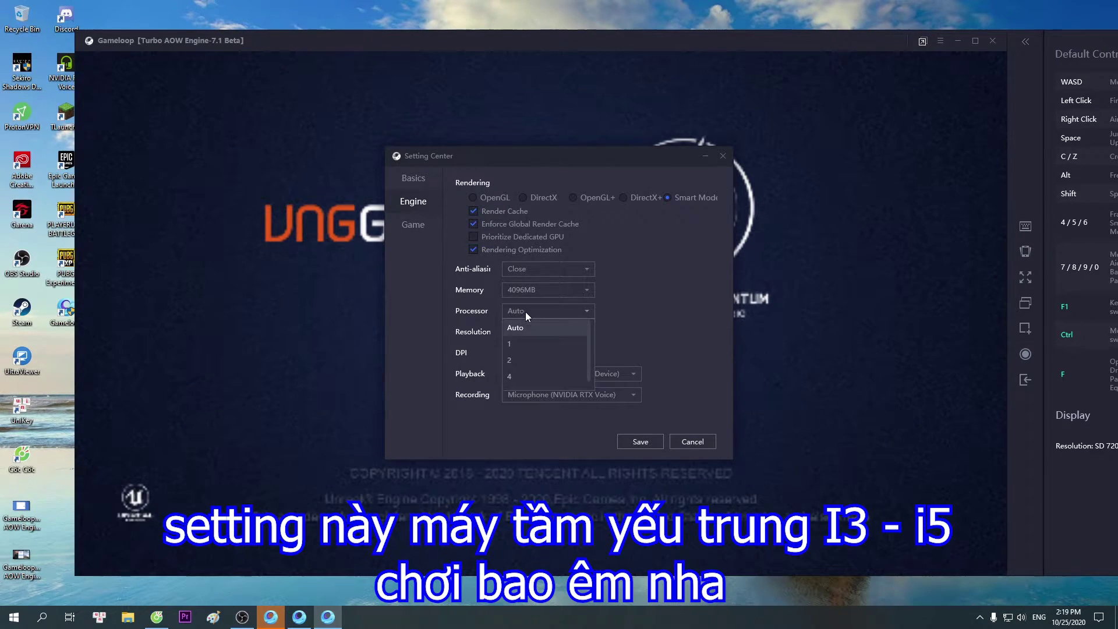
click(512, 378)
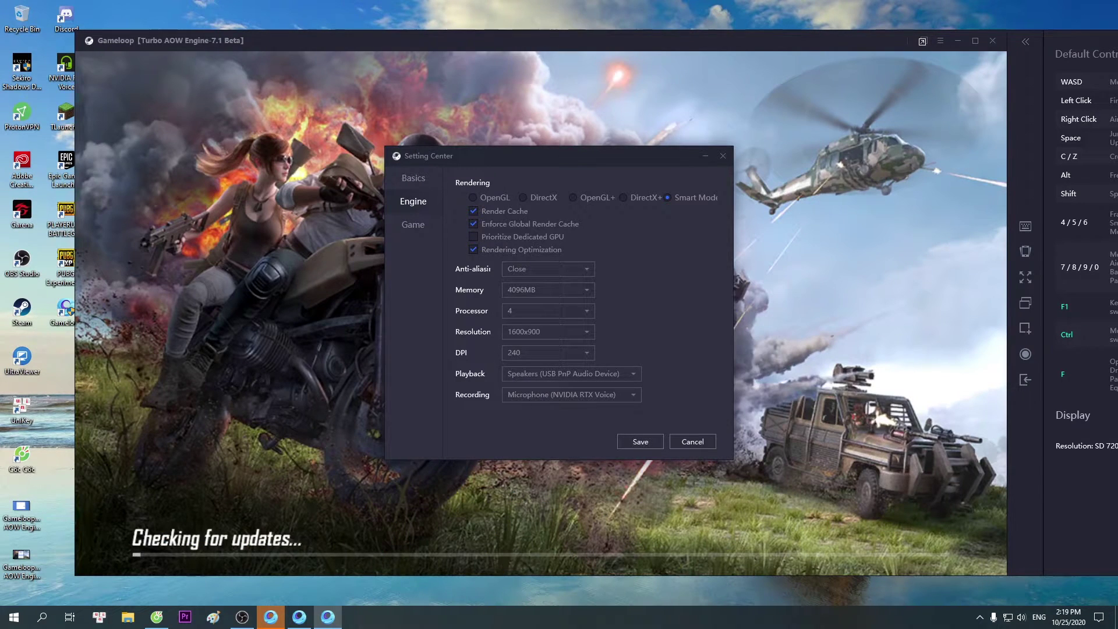
Check the CPU's core count in Task Manager's performance details and close Task Manager.
right_click(478, 618)
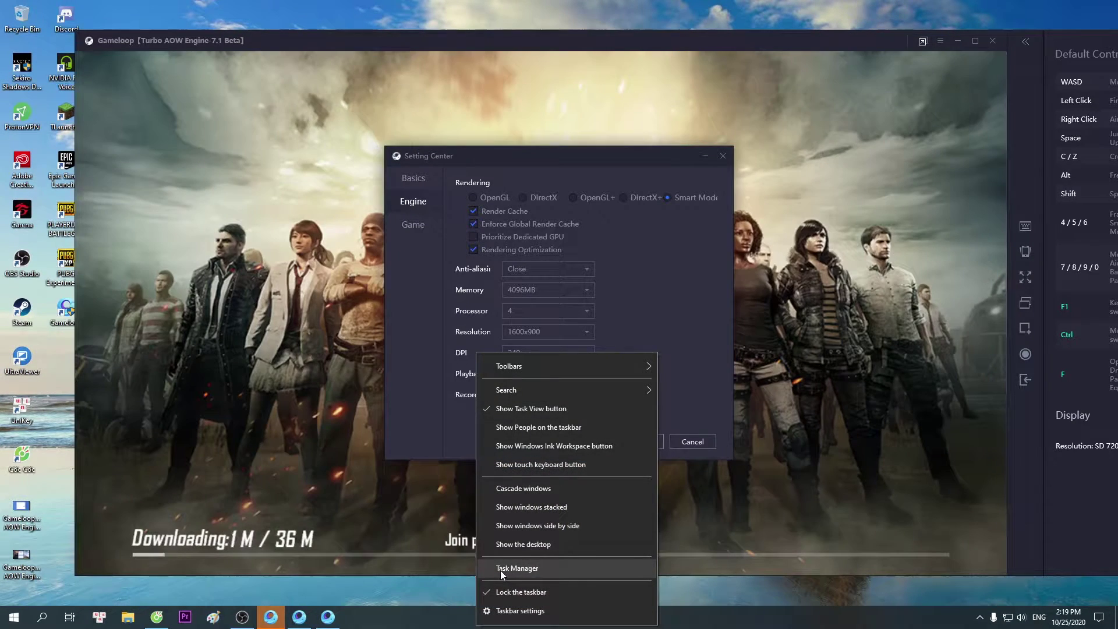
key(Escape)
right_click(421, 618)
click(391, 596)
right_click(390, 596)
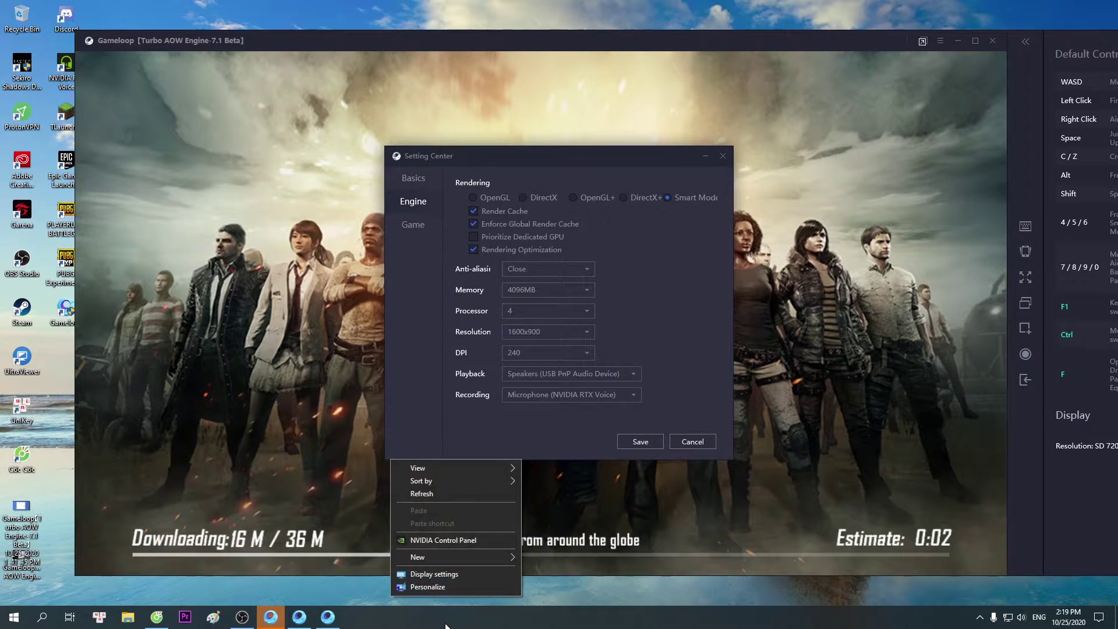
right_click(446, 618)
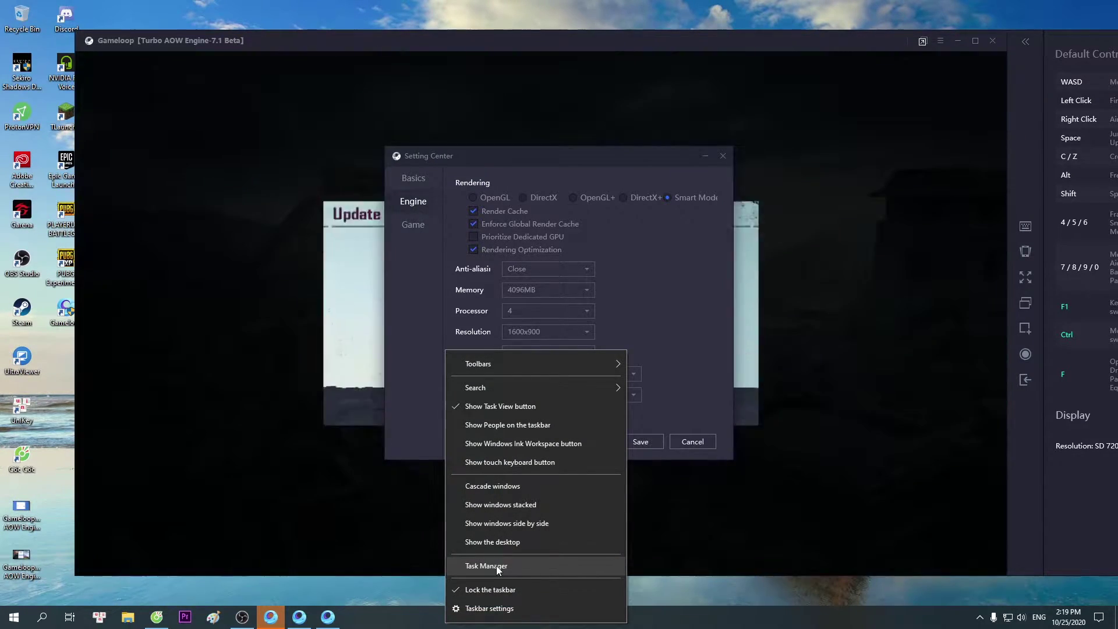
click(496, 564)
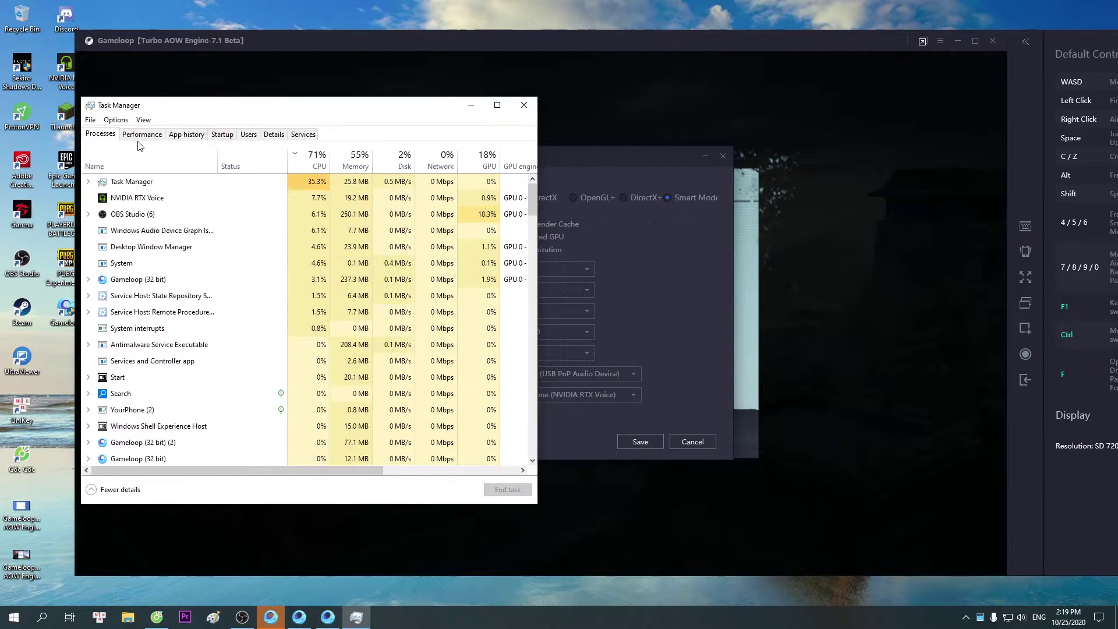
click(140, 137)
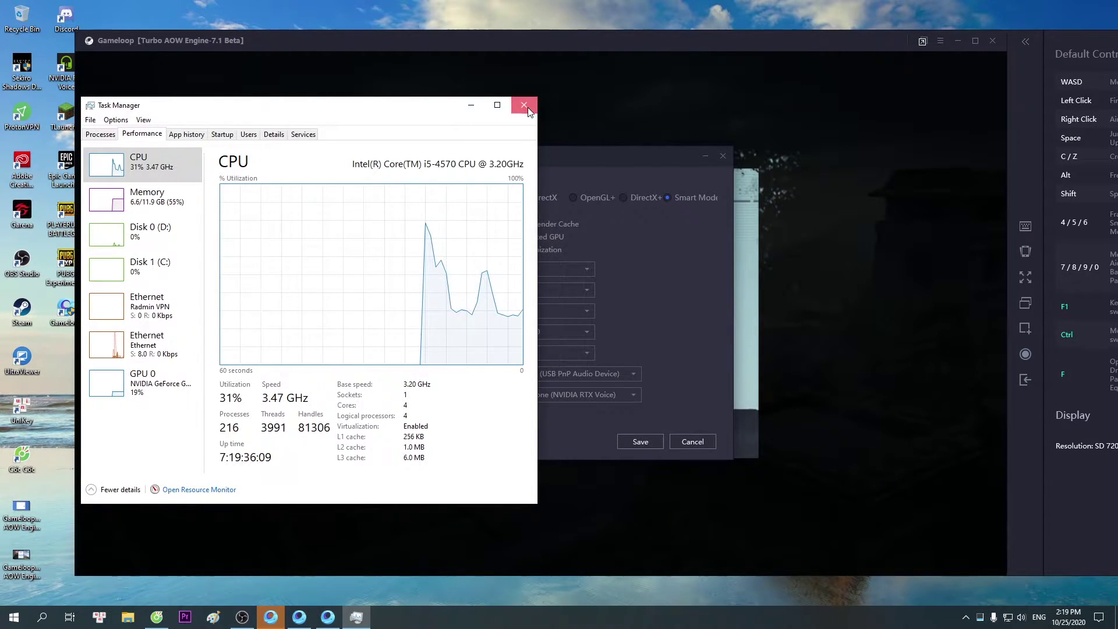
click(524, 105)
Choose 4 for the engine's processor count again and set its resolution to 1920x1080.
click(533, 311)
click(515, 365)
click(523, 332)
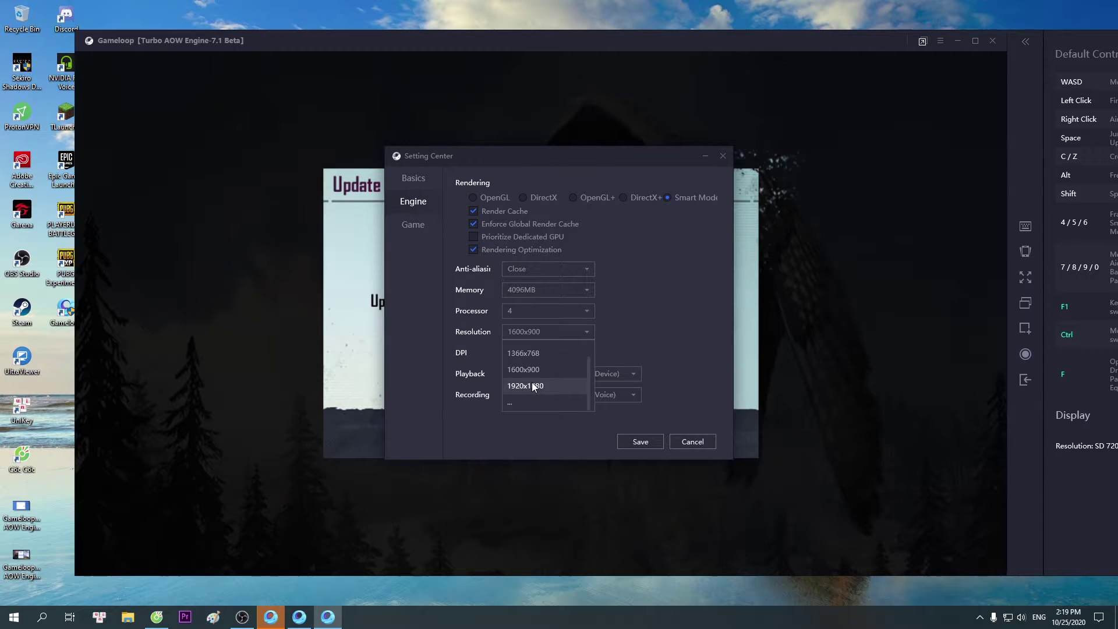
click(534, 384)
click(526, 333)
click(533, 383)
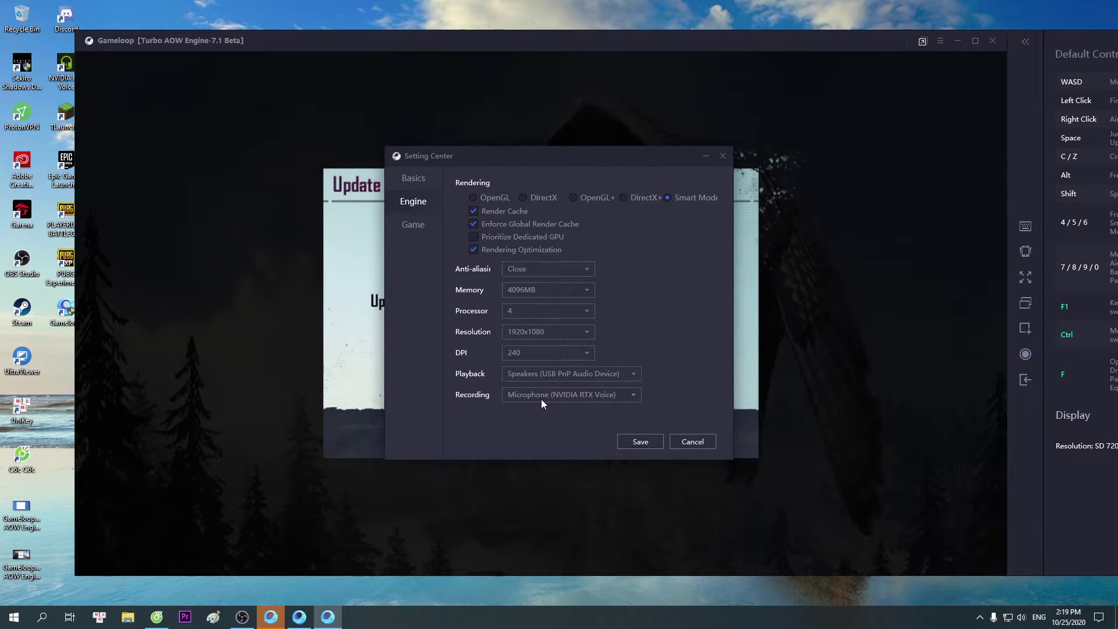
Check the monitor's display resolution in the Windows display settings and close them.
right_click(522, 616)
click(487, 593)
right_click(487, 593)
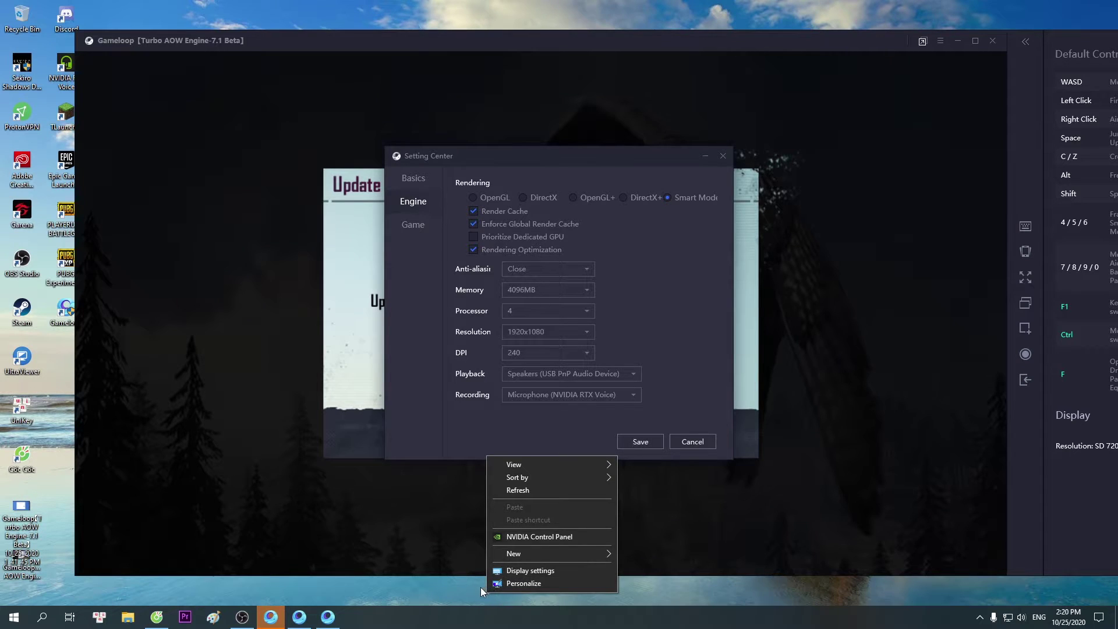
click(531, 570)
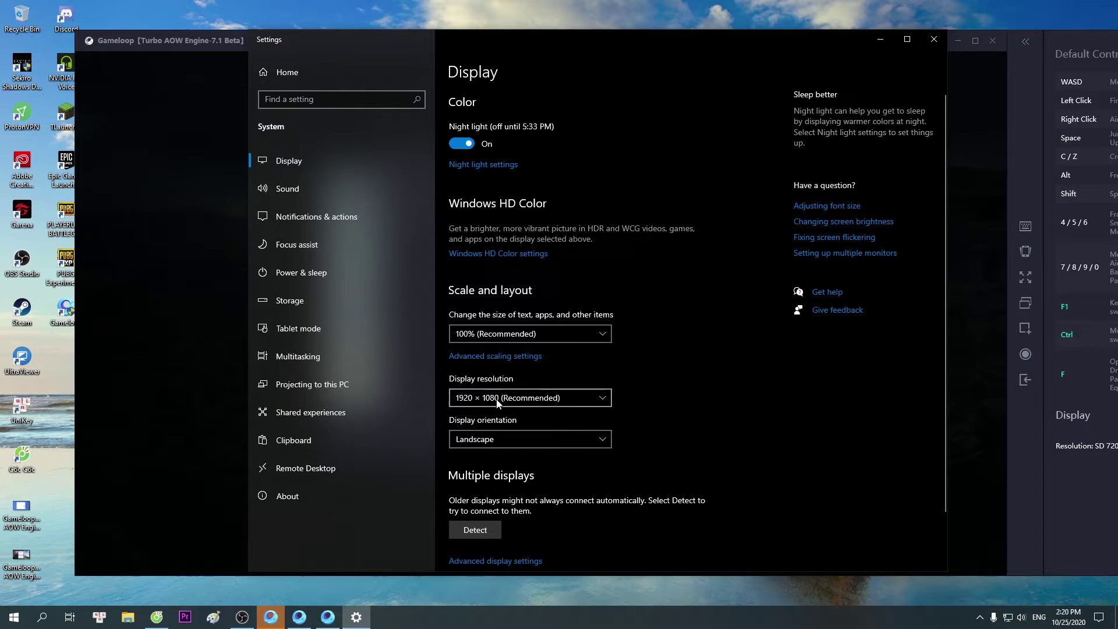
click(932, 41)
Choose 1920x1080 again for the engine's resolution and set its DPI to 160.
click(543, 329)
click(531, 381)
click(525, 354)
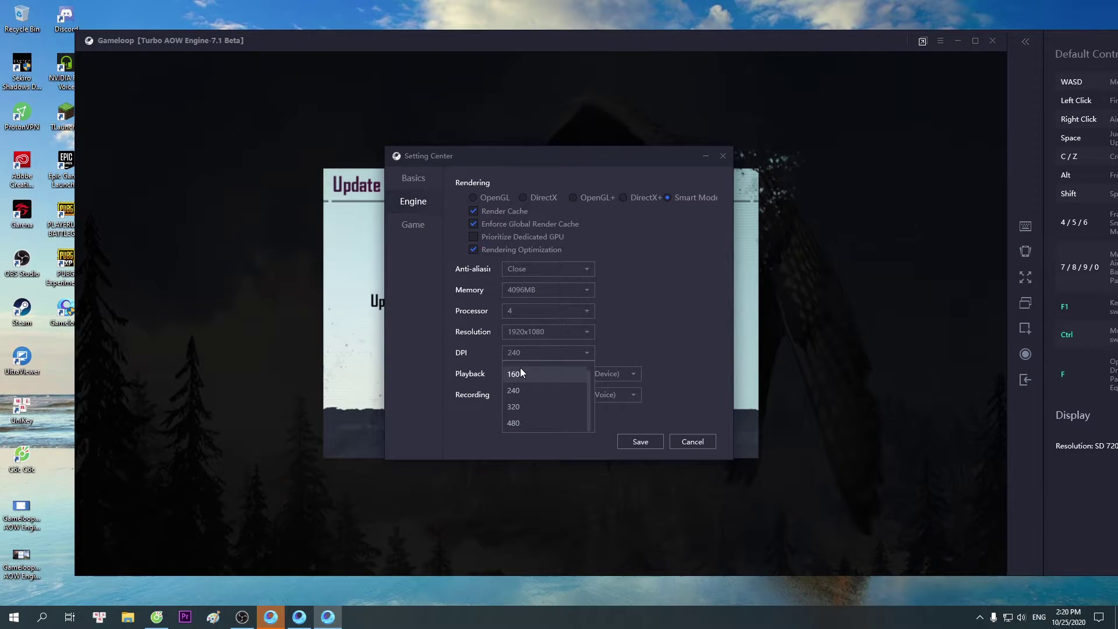
click(522, 372)
click(526, 352)
click(522, 372)
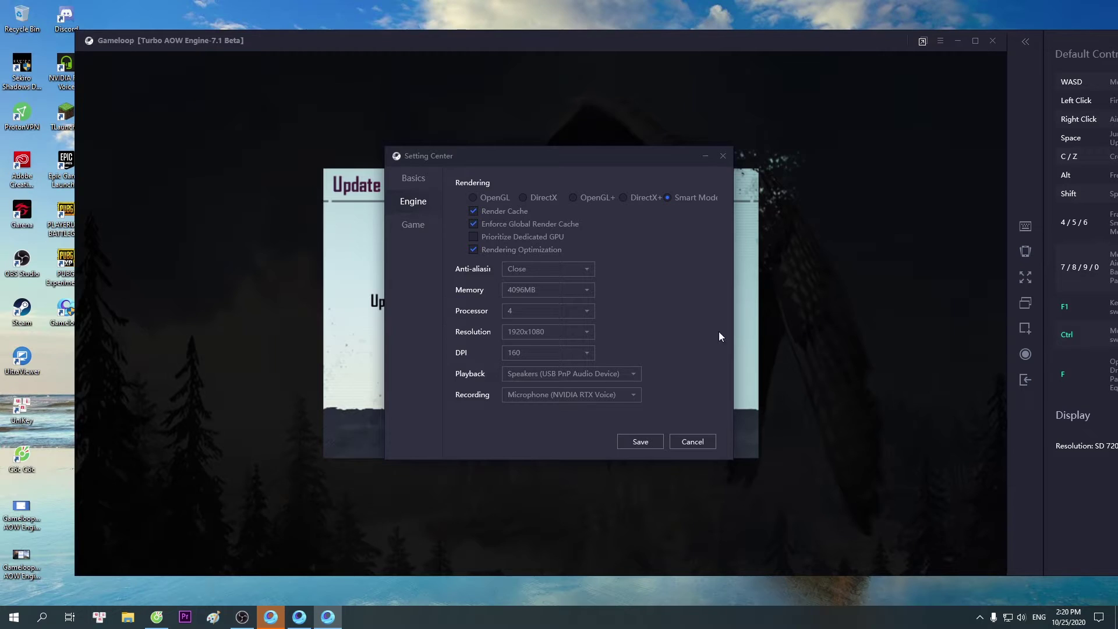
In the PUBG Mobile game settings, set the gaming resolution to HD 1080P, the display quality to Balanced and the FPS to 90.
click(407, 227)
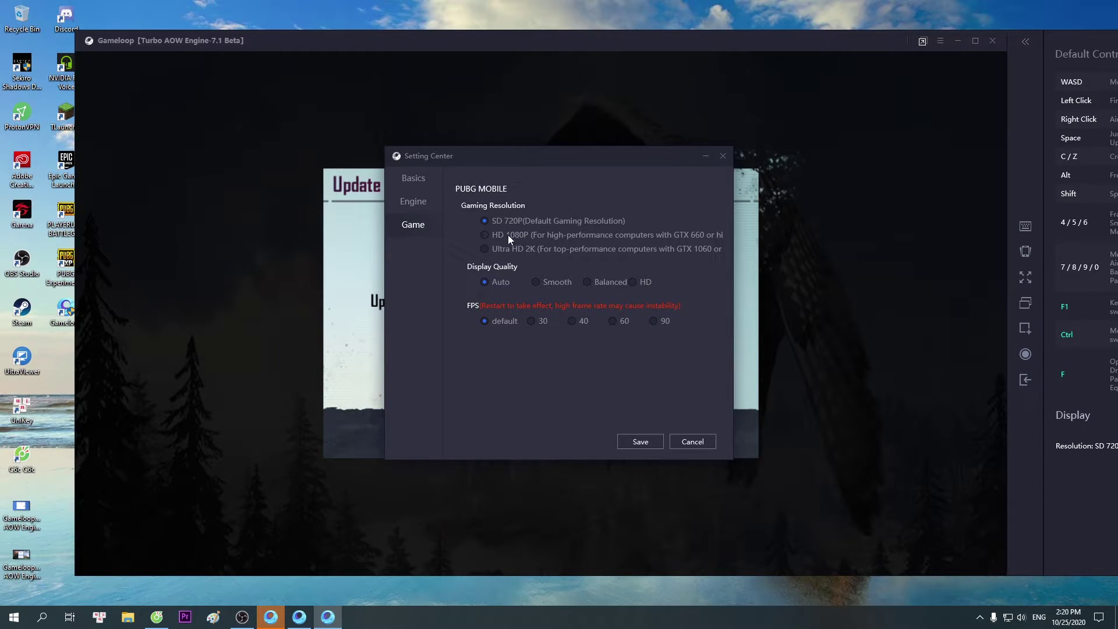
click(485, 234)
click(655, 320)
click(661, 335)
mouse_move(664, 324)
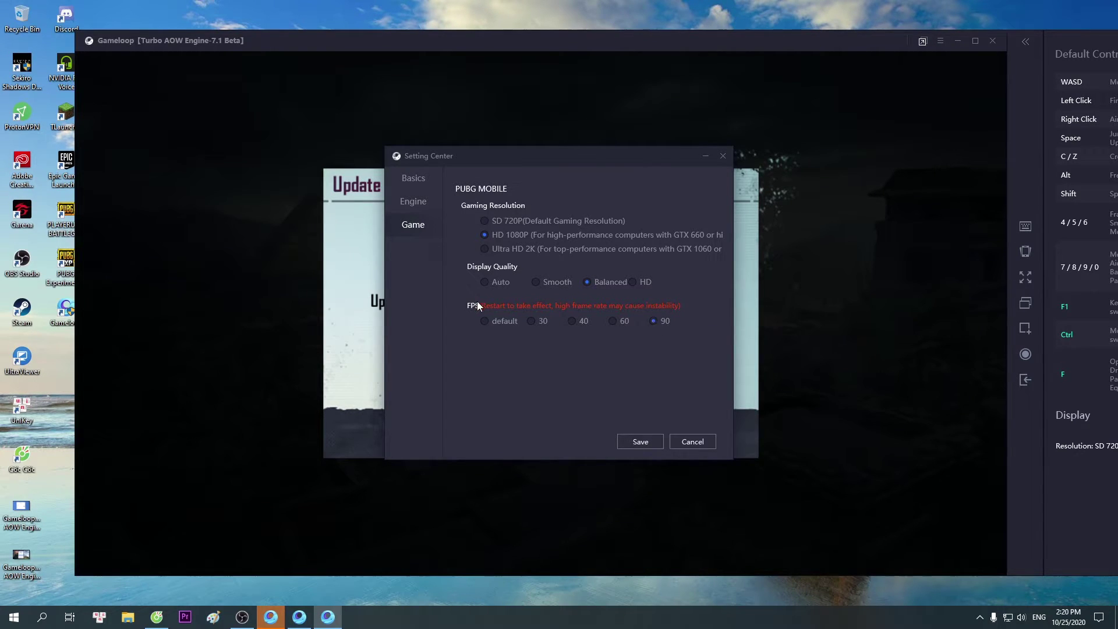
Switch to the Cốc Cốc browser and read the Vietnamese translation of the FPS restart warning in Google Dịch.
click(157, 619)
triple_click(627, 200)
click(578, 177)
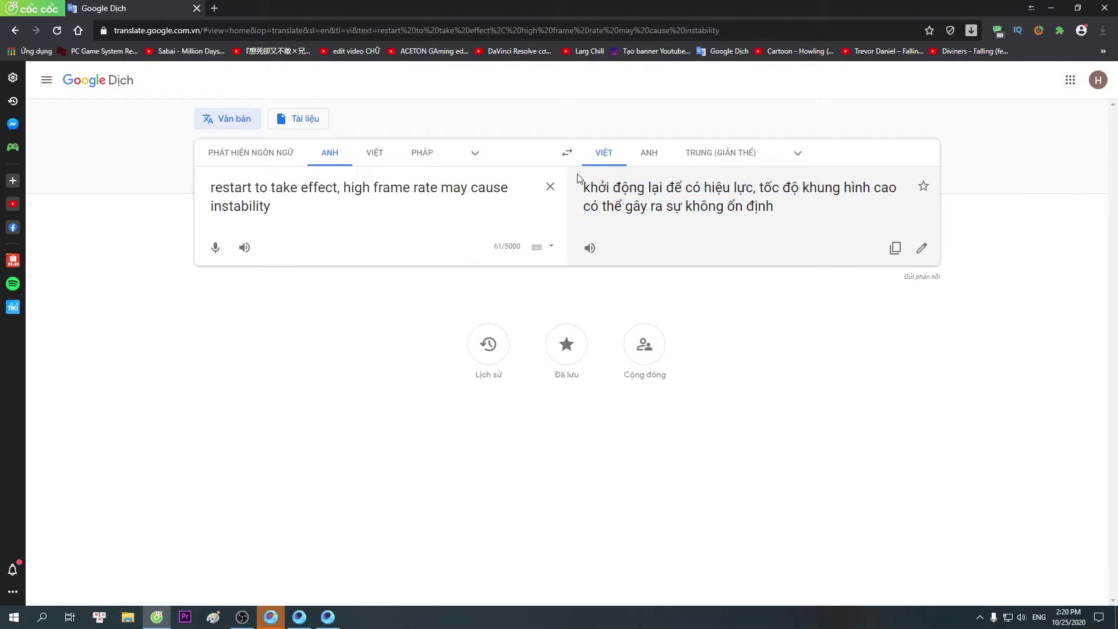
triple_click(585, 186)
drag(583, 186, 723, 181)
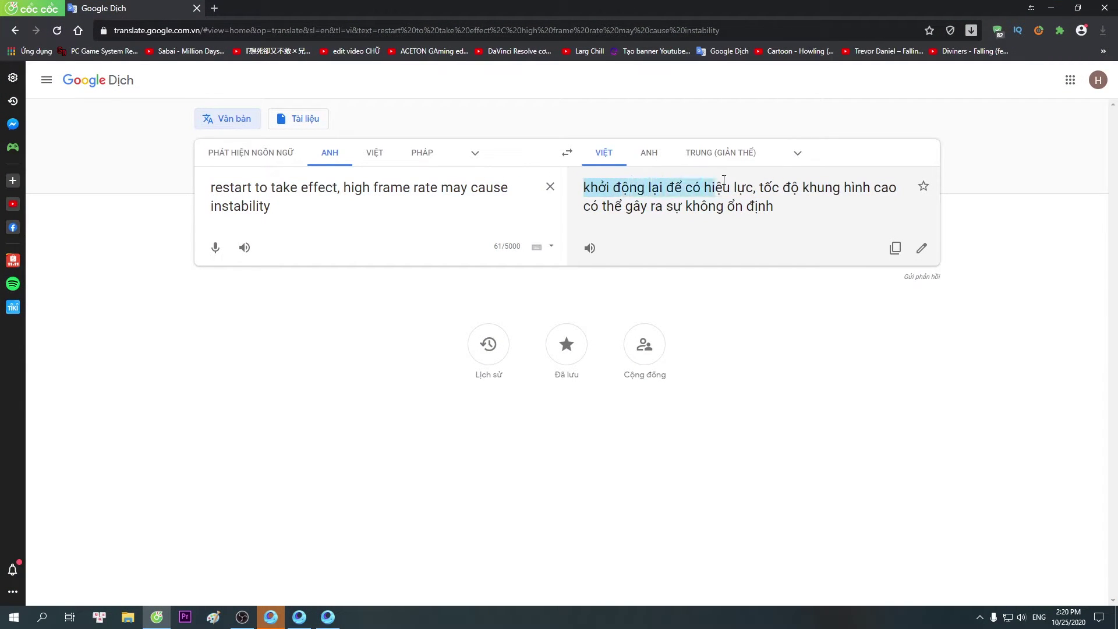
click(759, 176)
mouse_move(782, 196)
mouse_down()
mouse_move(845, 187)
mouse_move(857, 216)
mouse_move(645, 207)
mouse_move(768, 208)
mouse_up()
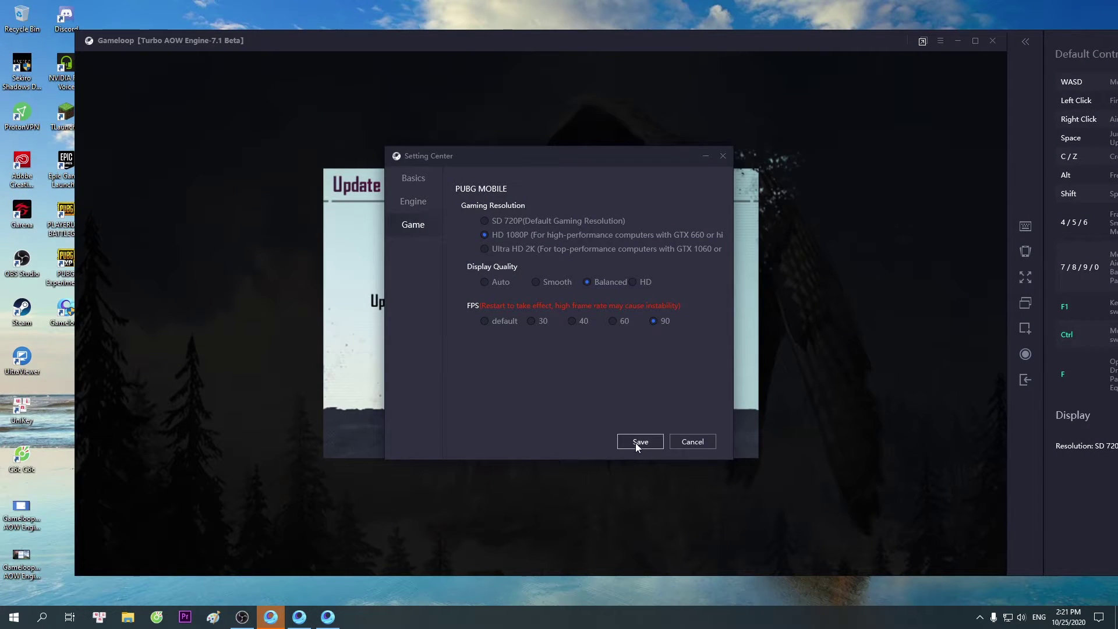
Save the Setting Center changes and exit the updated game together with the emulator.
click(639, 444)
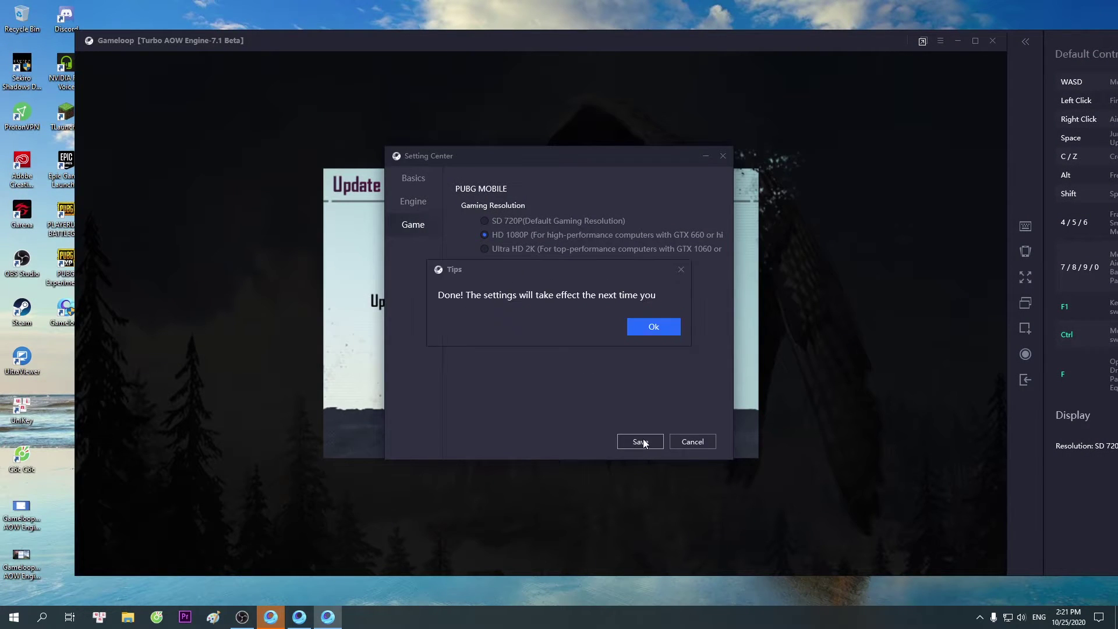
click(649, 329)
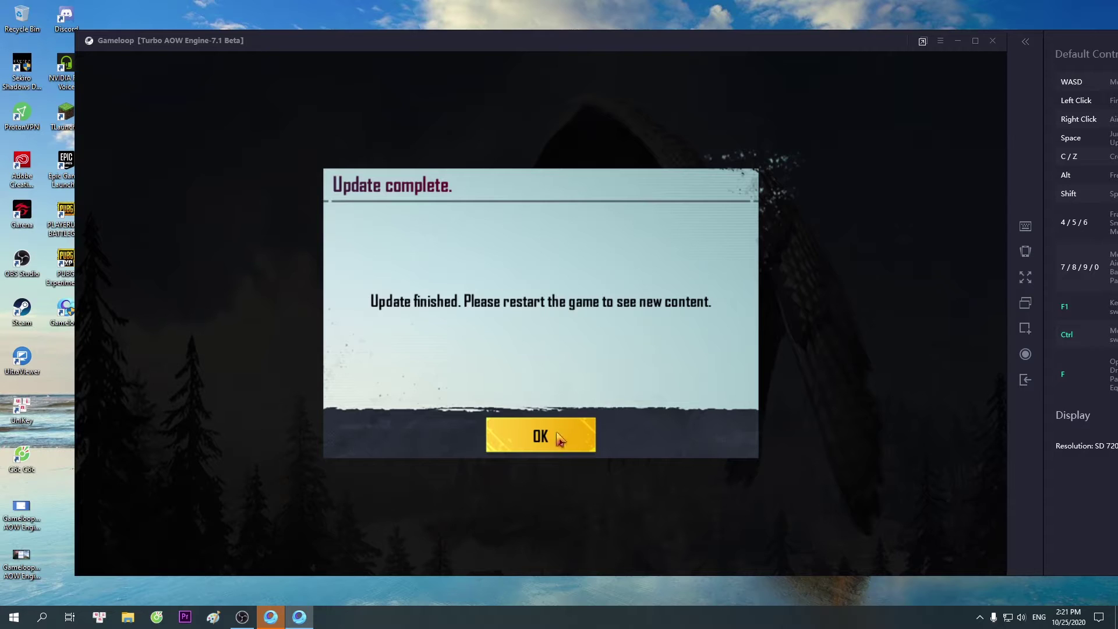
click(558, 437)
click(992, 42)
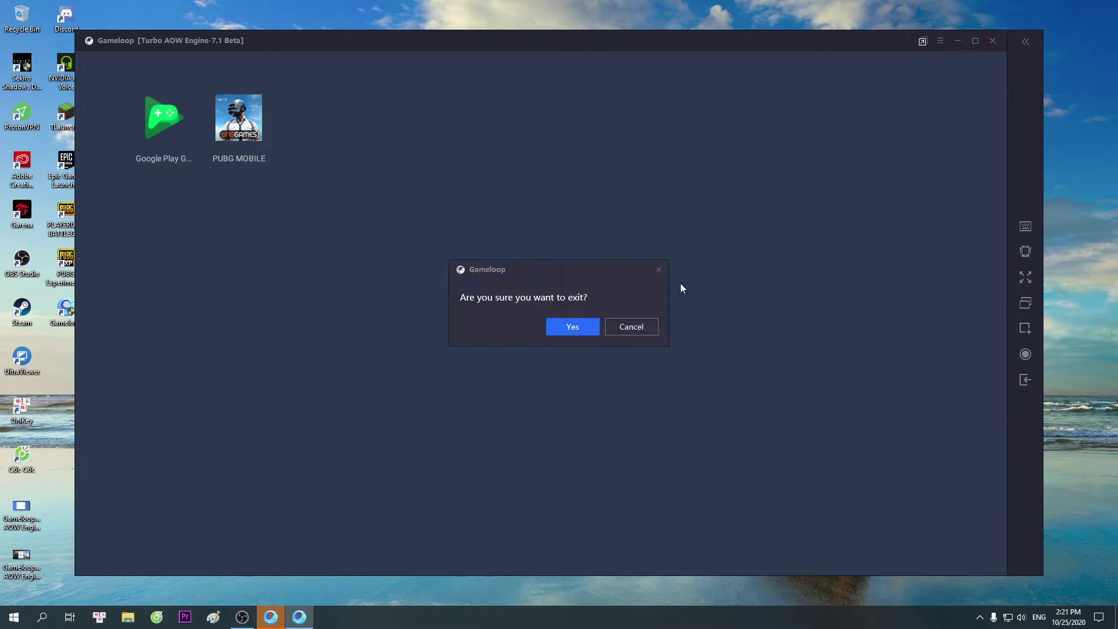
click(571, 327)
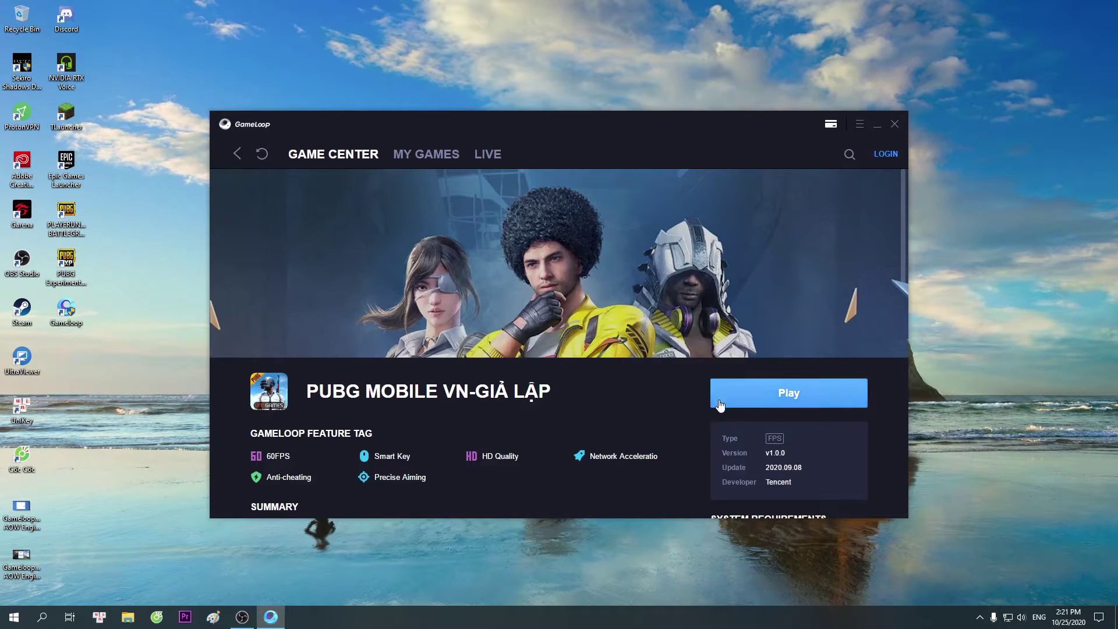
Relaunch PUBG MOBILE VN-GIẢ LẬP from the Gameloop launcher, closing the launcher window.
click(790, 395)
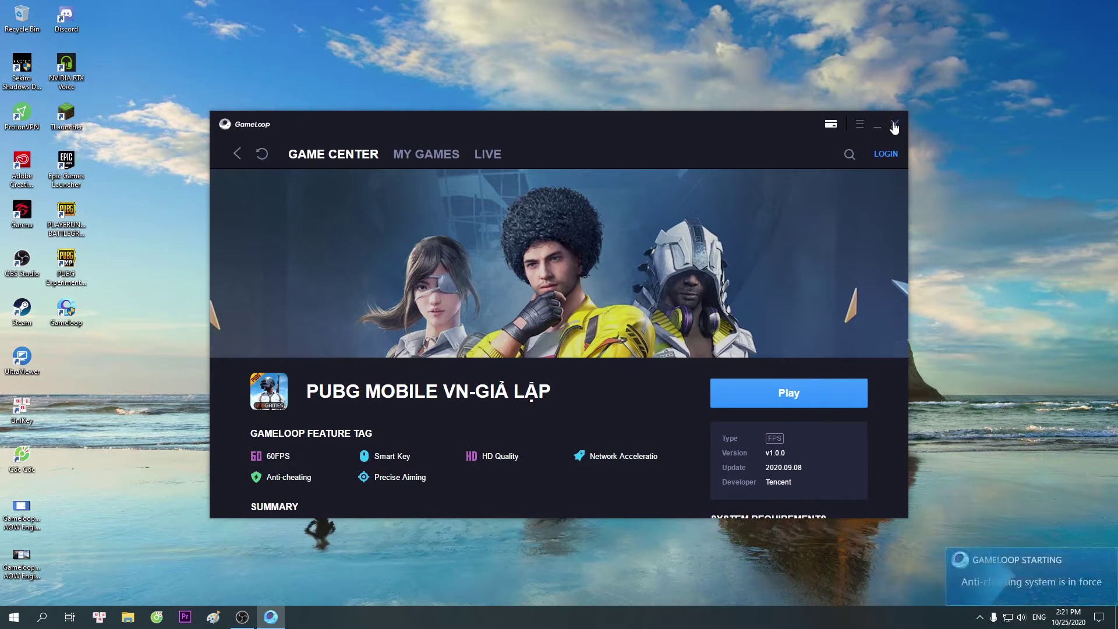
click(894, 125)
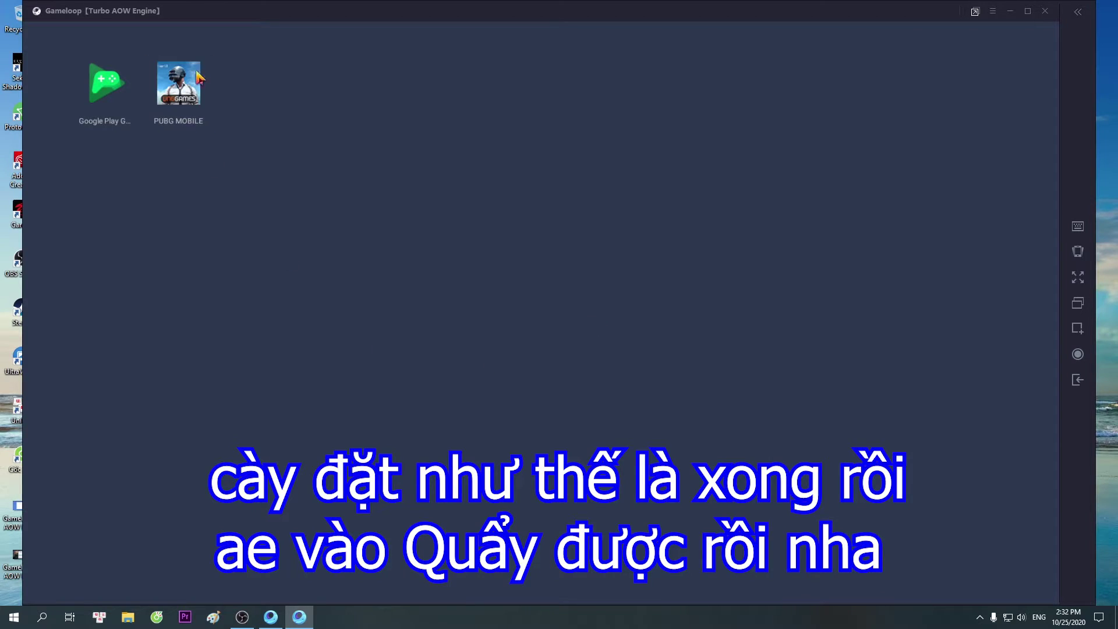
click(193, 77)
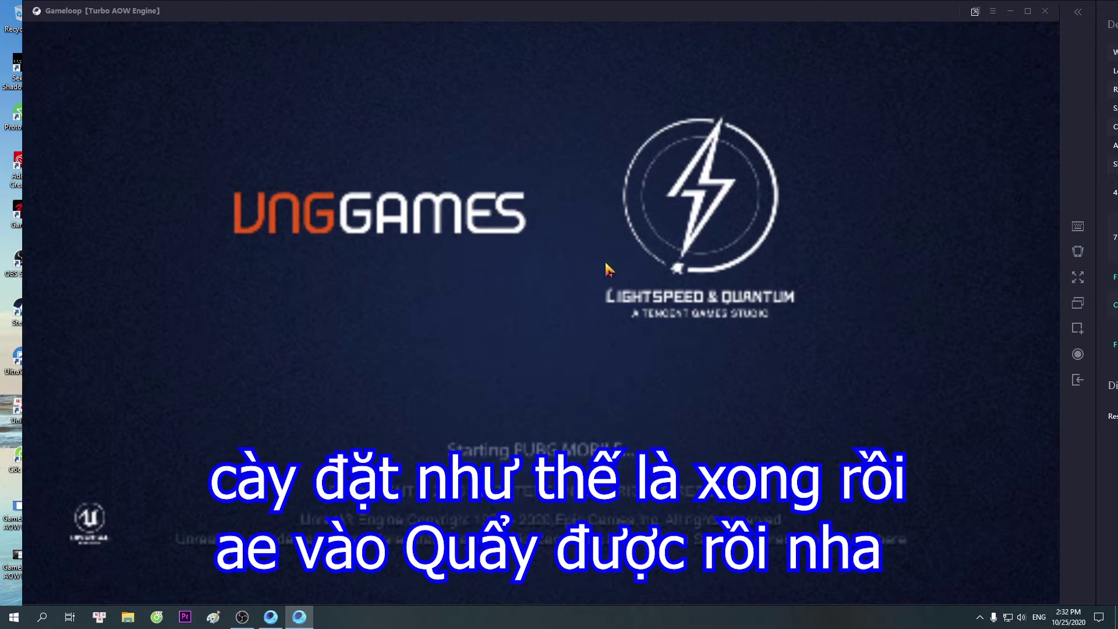
Turn on the emulator's FPS counter and view it on the game's inventory and Spotlight pages before returning to the lobby.
click(991, 13)
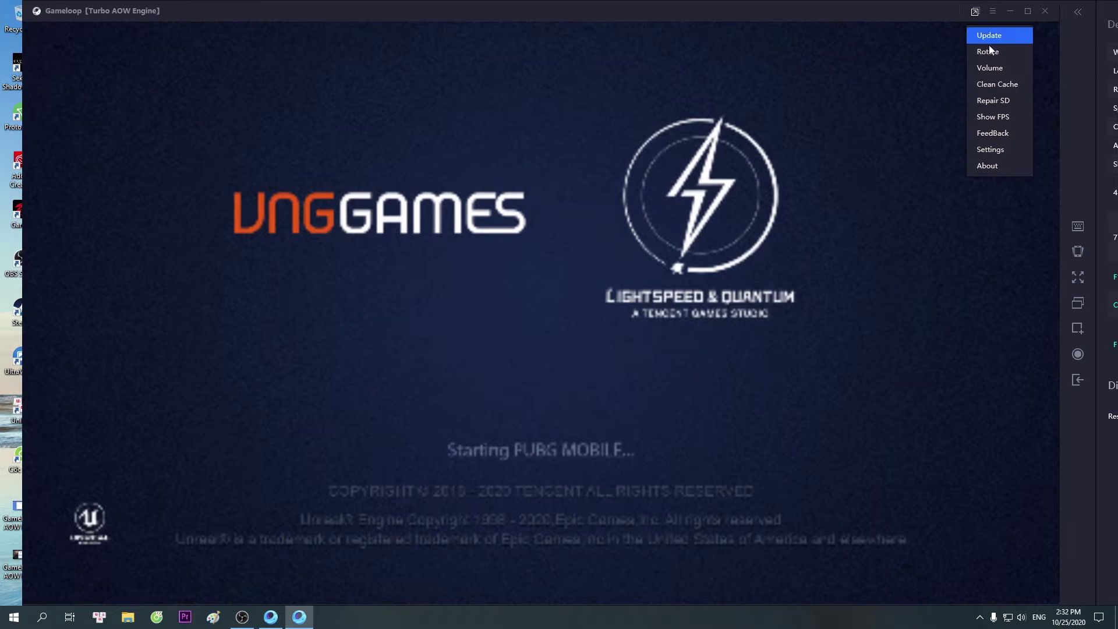
click(990, 121)
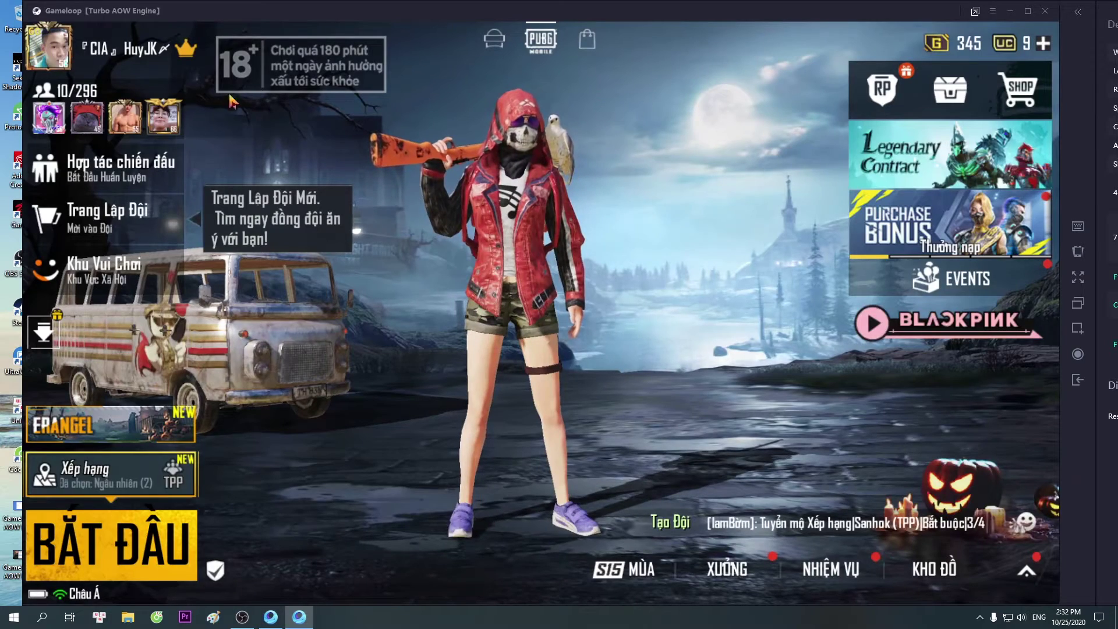
click(540, 235)
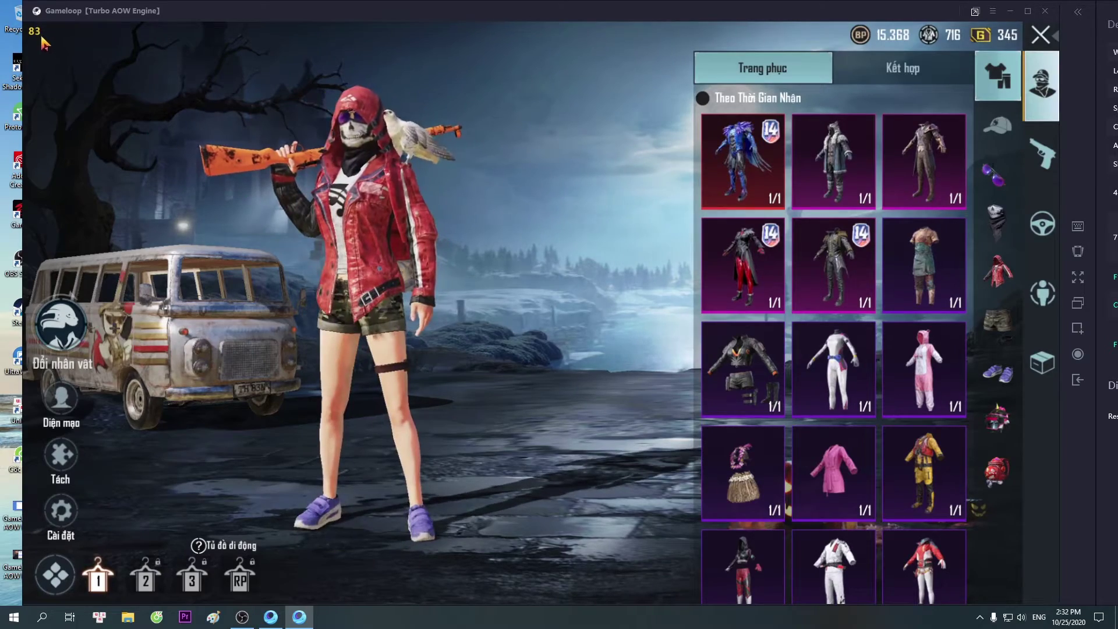
key(Escape)
click(413, 259)
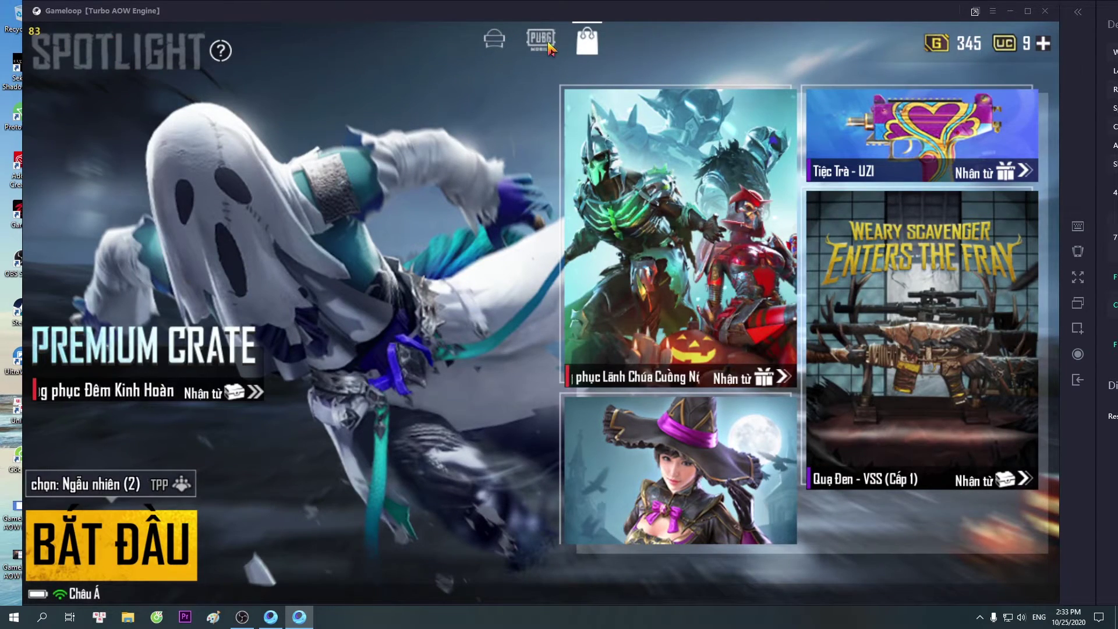
click(548, 45)
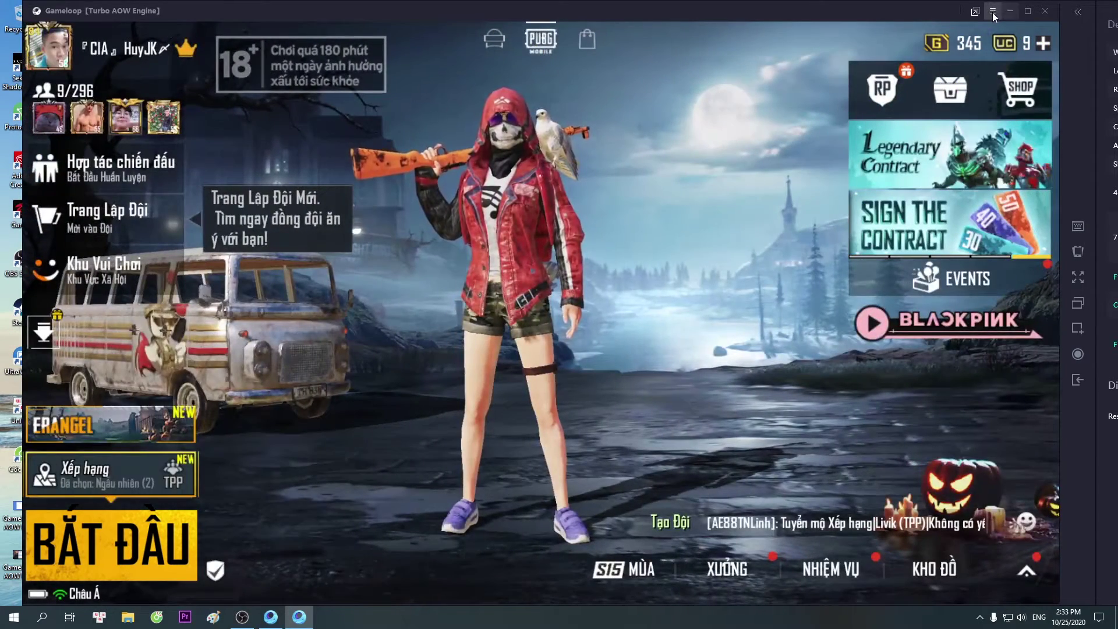
Review the emulator's PUBG Mobile resolution, display quality and FPS settings, and leave the Setting Center without saving.
click(993, 12)
click(999, 151)
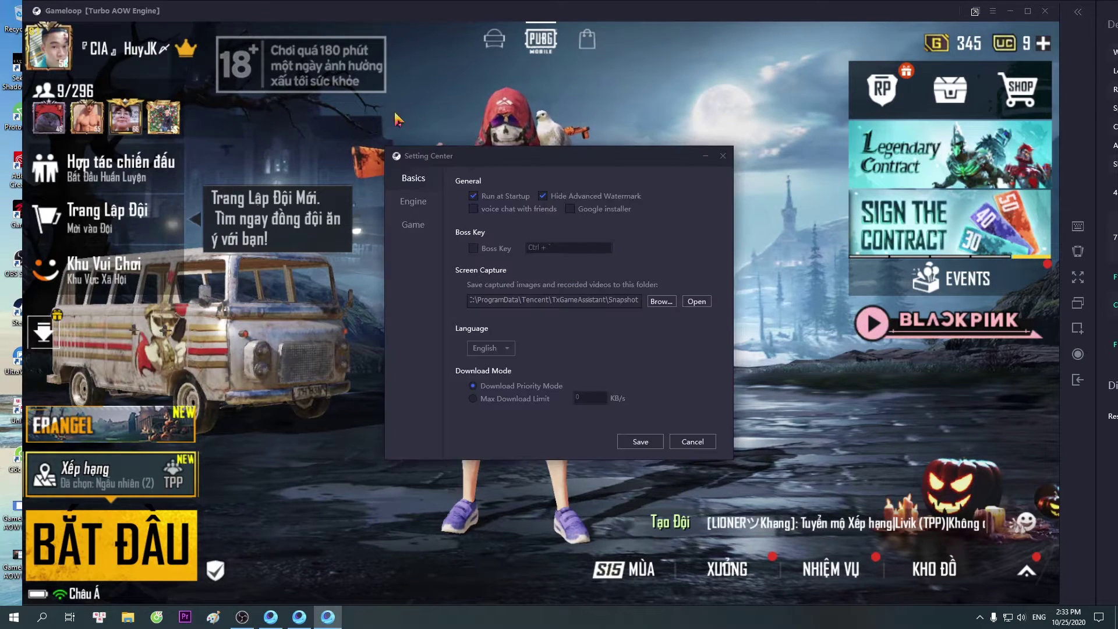
click(413, 202)
click(413, 225)
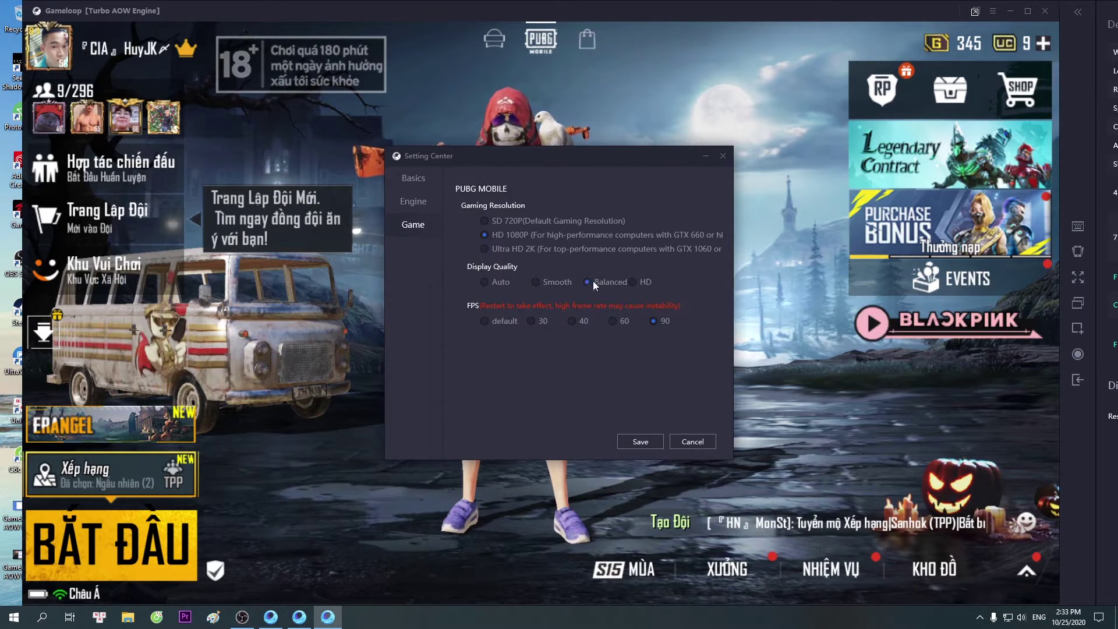
mouse_move(662, 322)
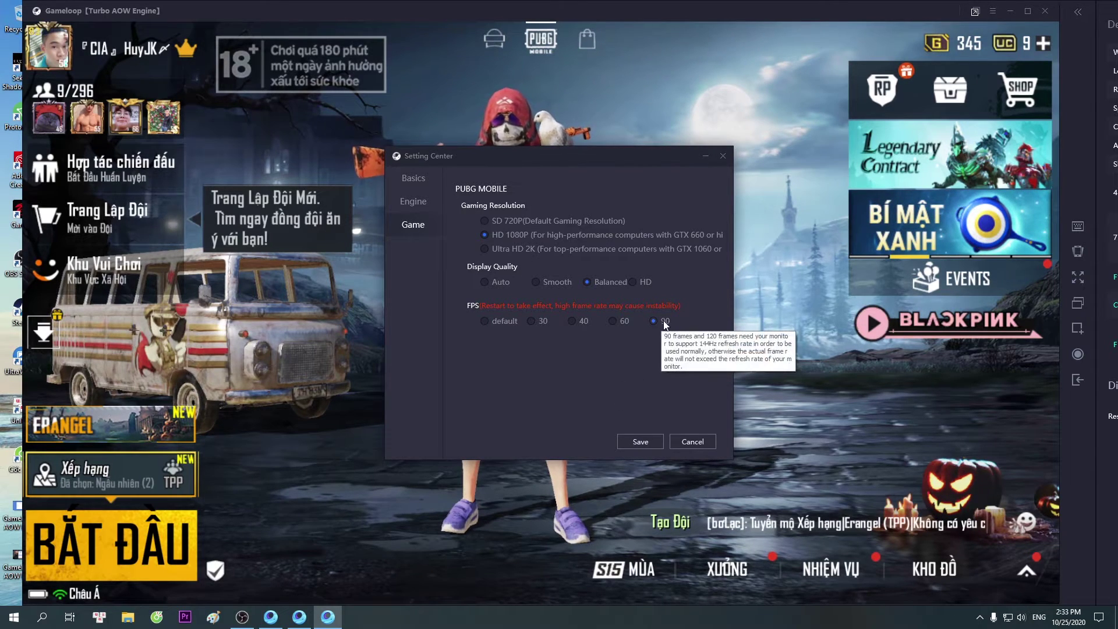
click(692, 441)
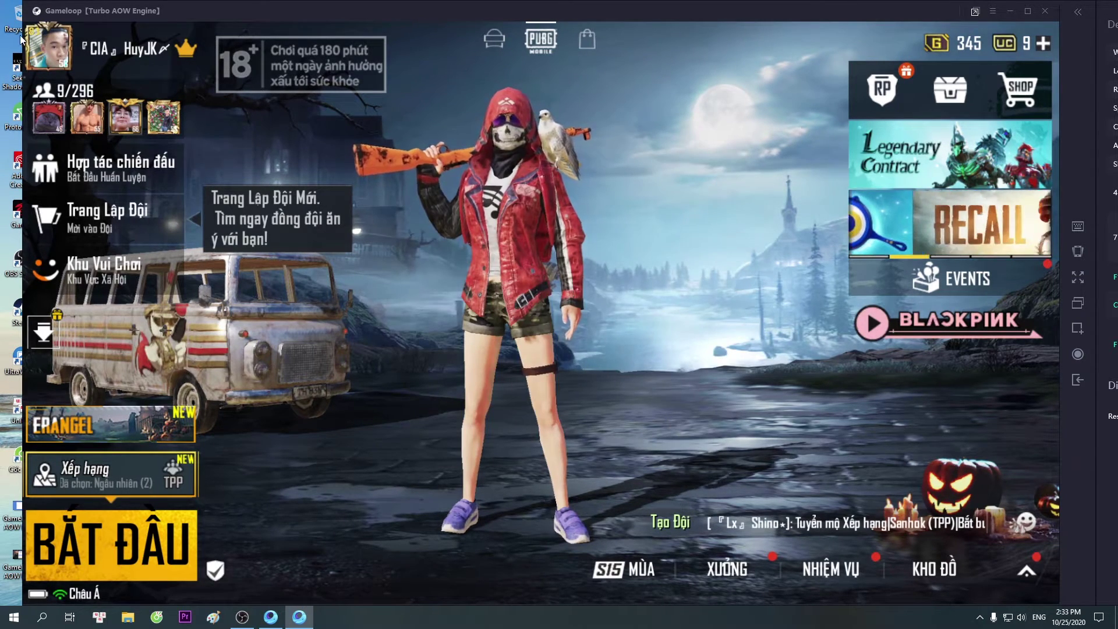
Check the FPS counter in the game's inventory and on the Legendary Contract page, closing both.
click(933, 568)
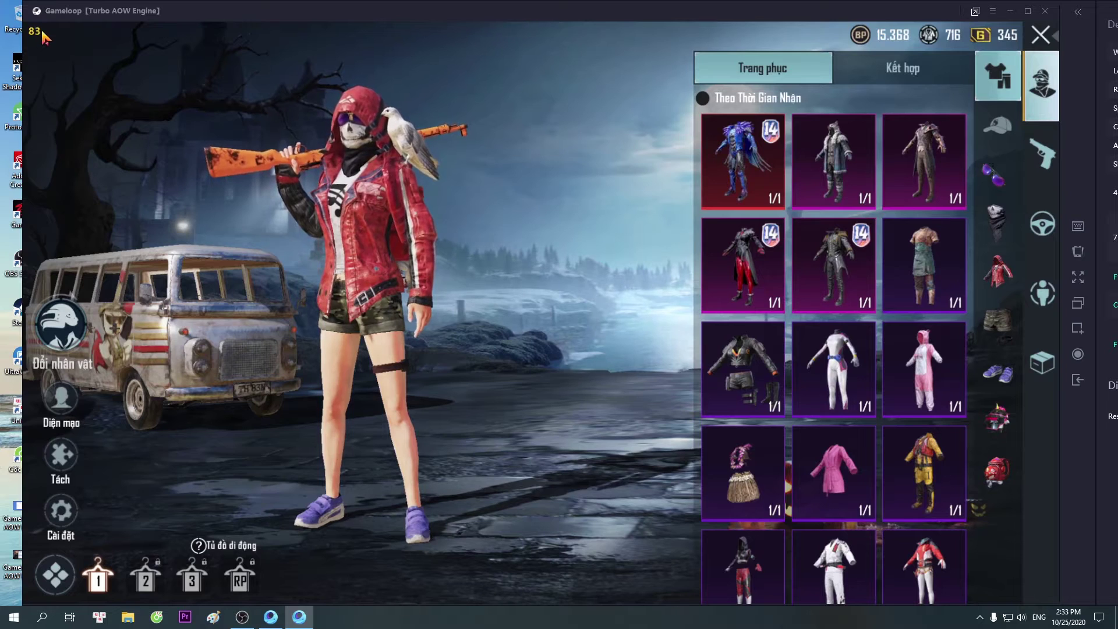
click(1040, 36)
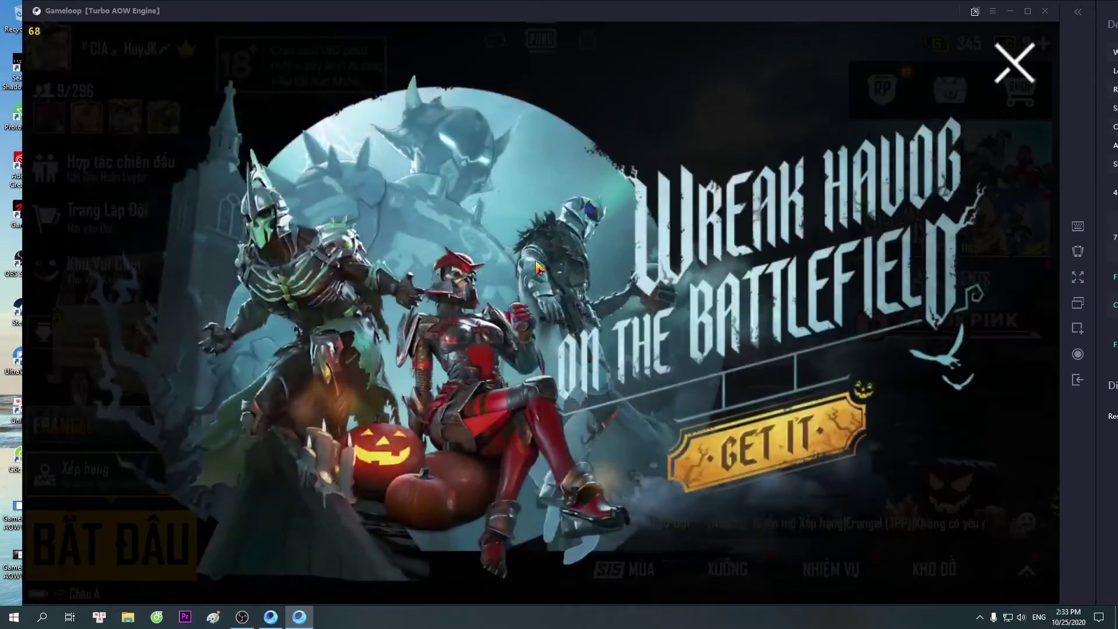
click(1014, 63)
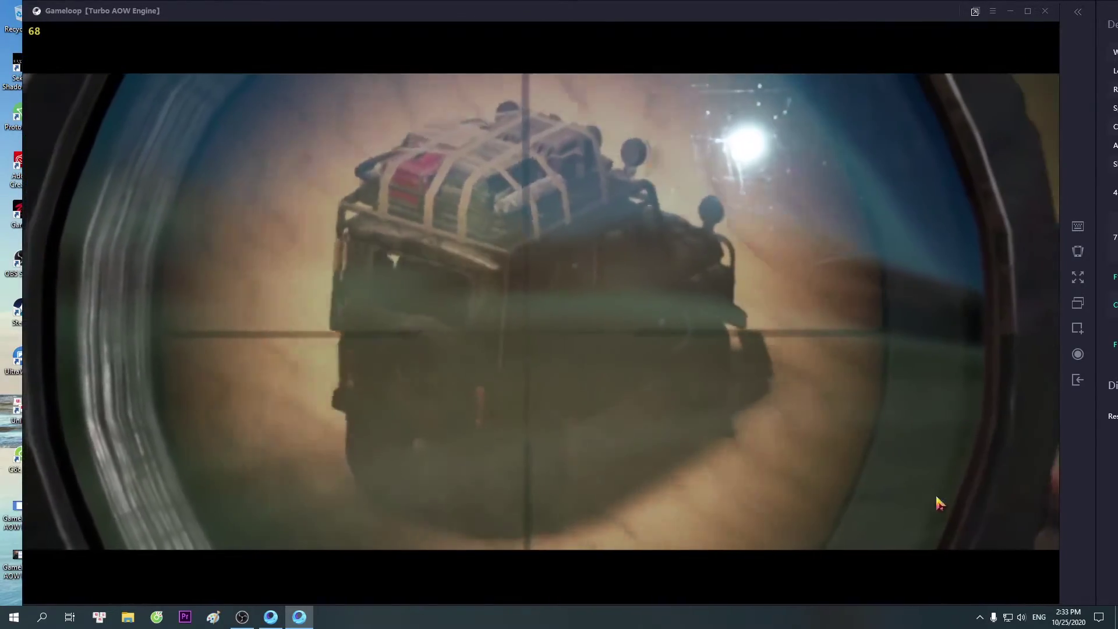
click(993, 573)
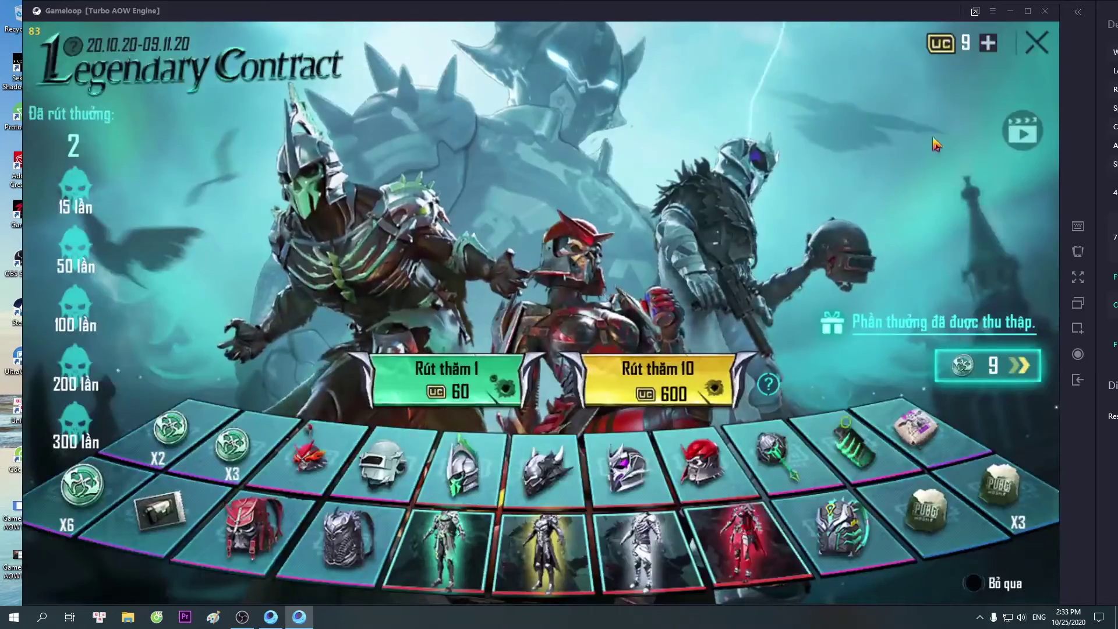
click(1038, 42)
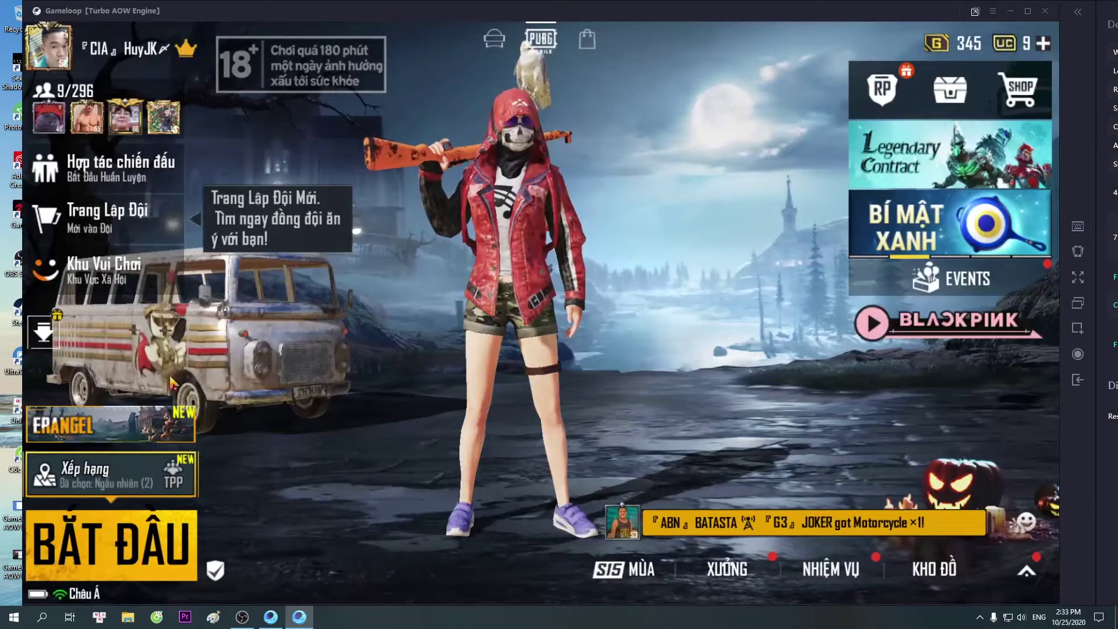
Enter the Khu Vui Chơi area from the lobby and switch the emulator to full screen.
click(166, 495)
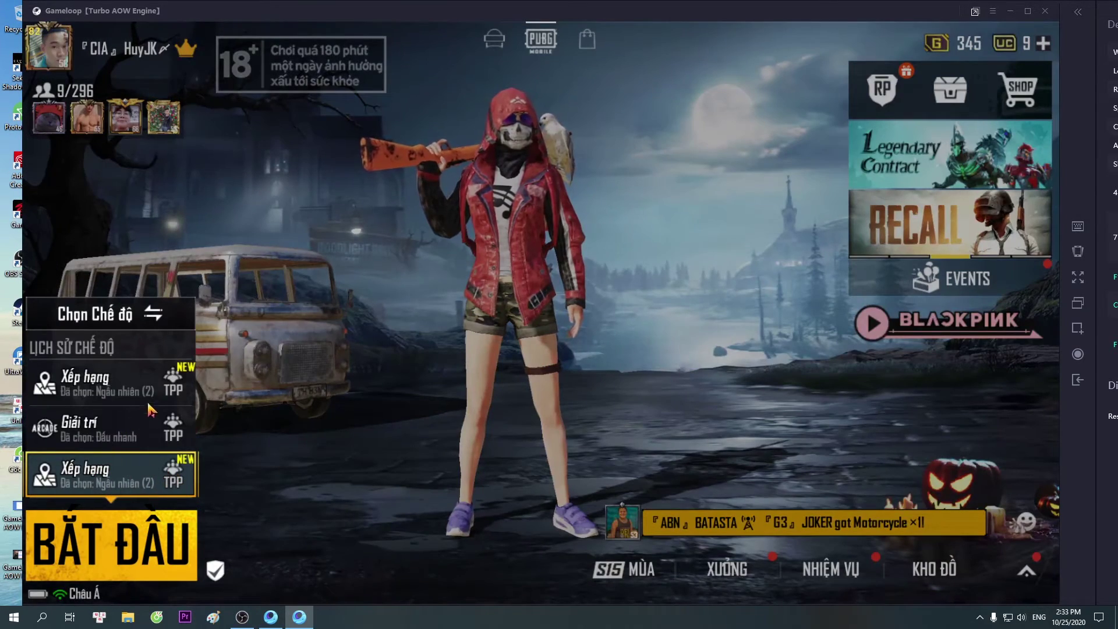
click(99, 387)
click(106, 491)
click(618, 407)
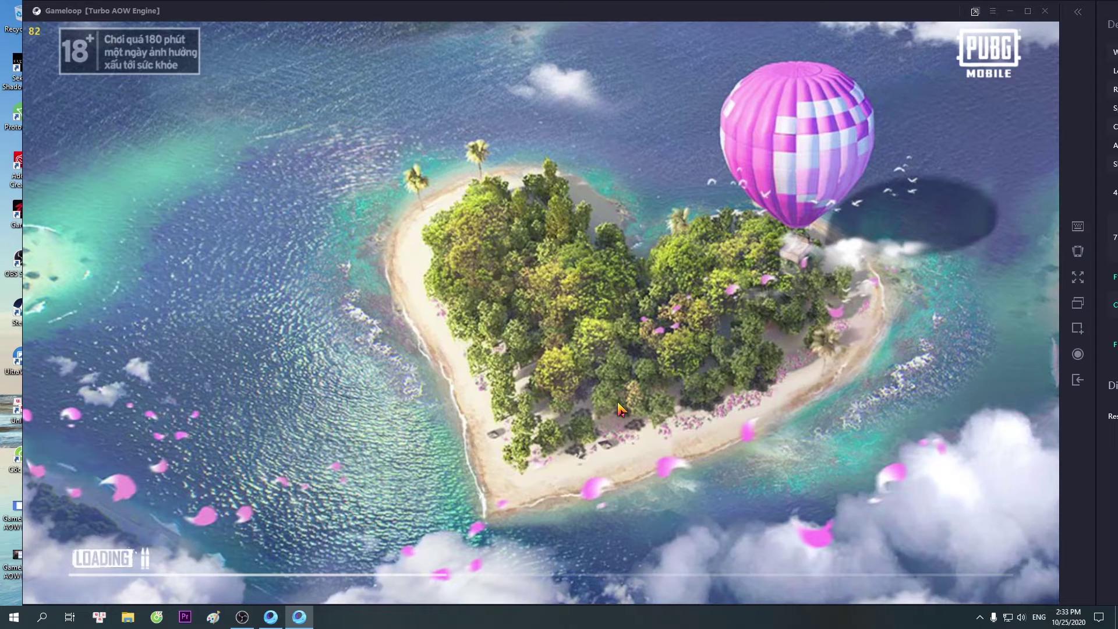
key(F11)
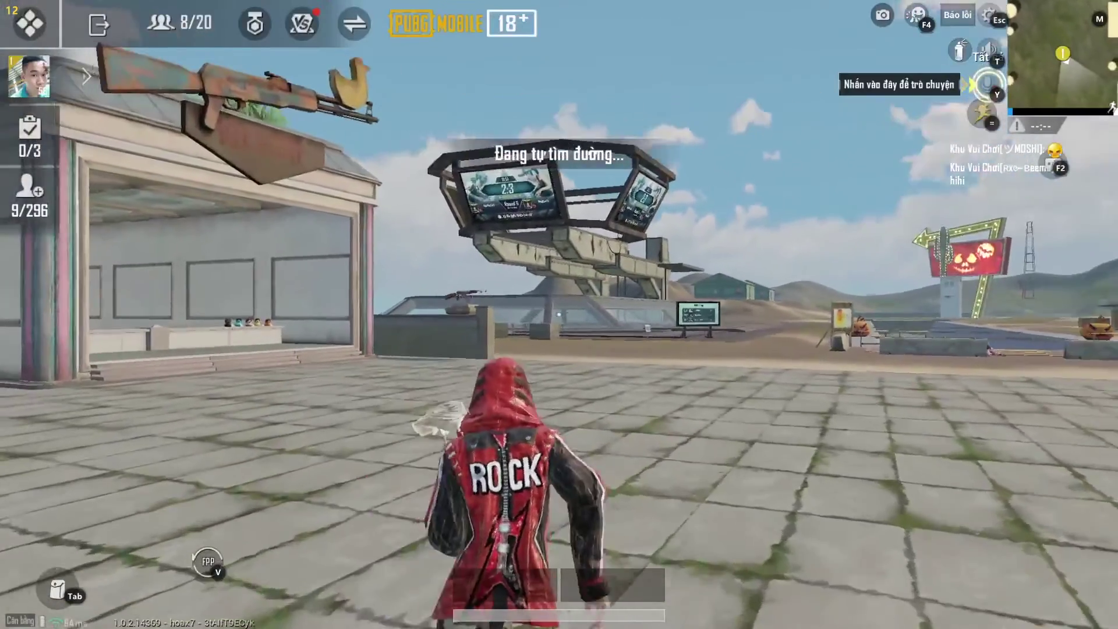
Run the character forward through the Khu Vui Chơi area to check the in-game frame rate.
key(w)
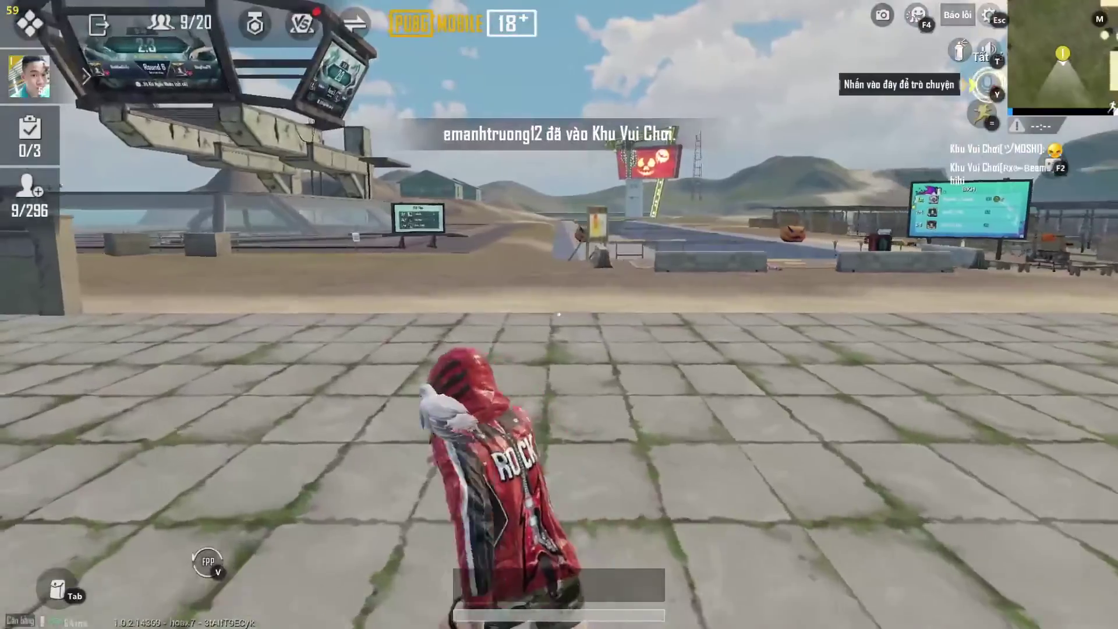
key(w)
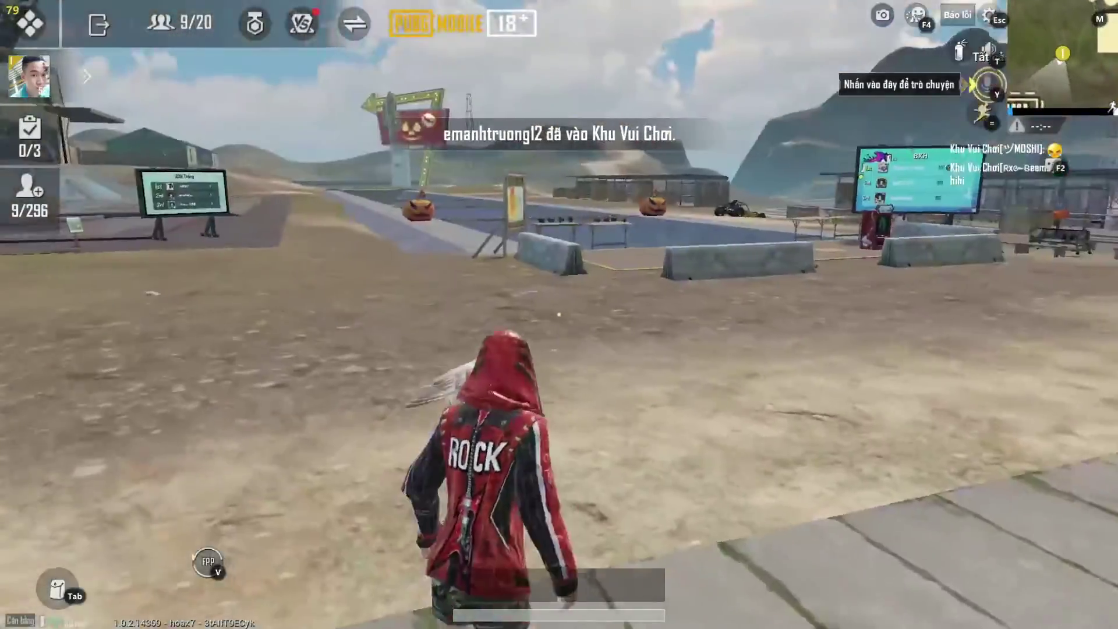
key(w)
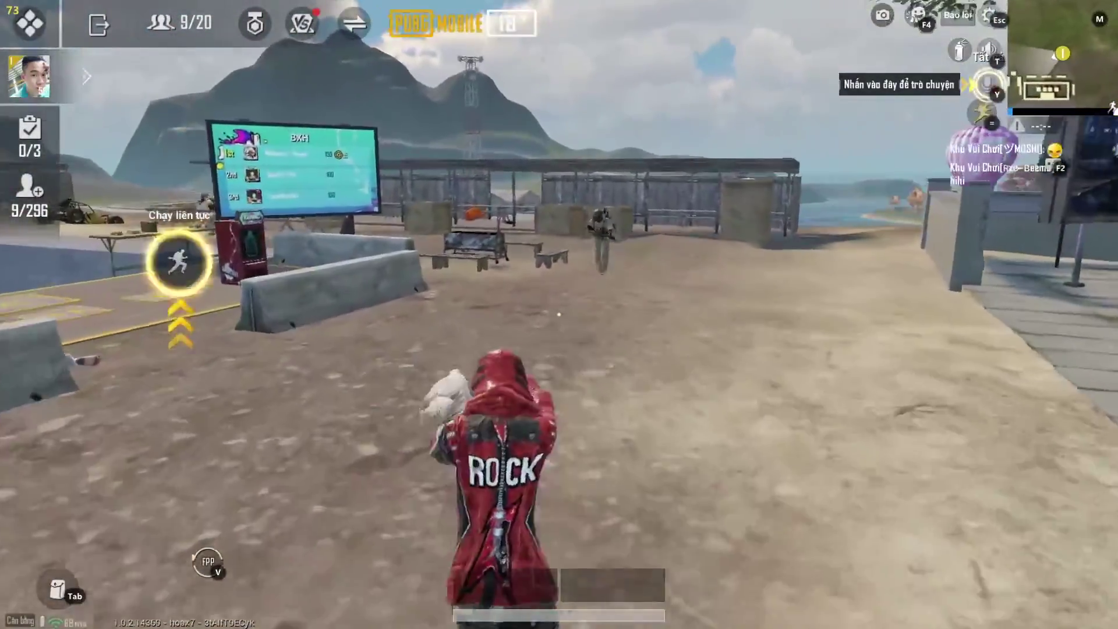
key(w)
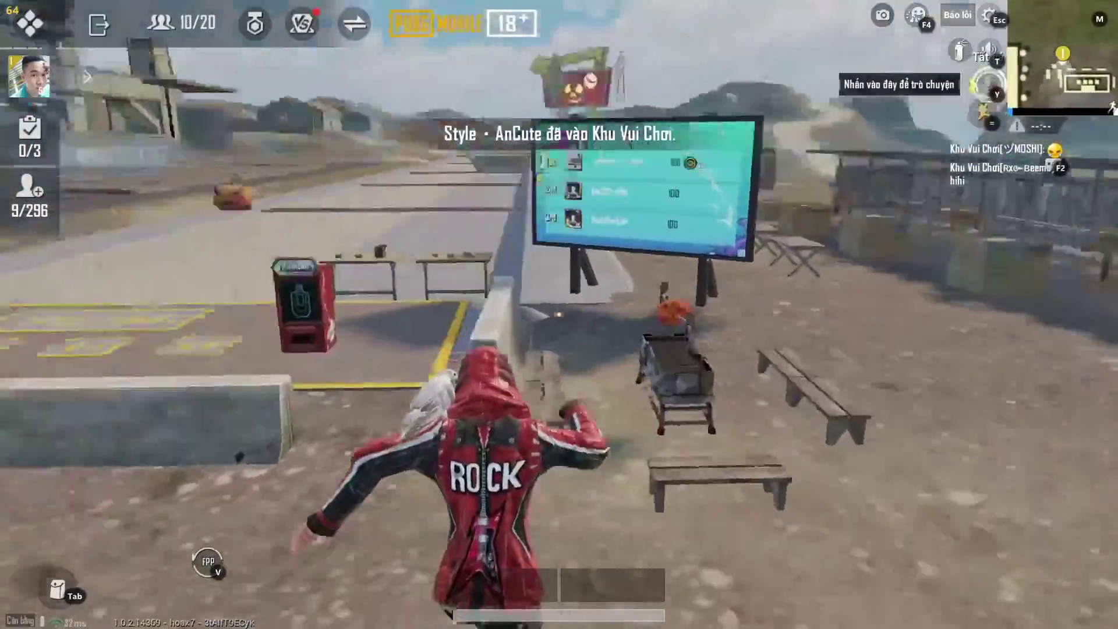
key(w)
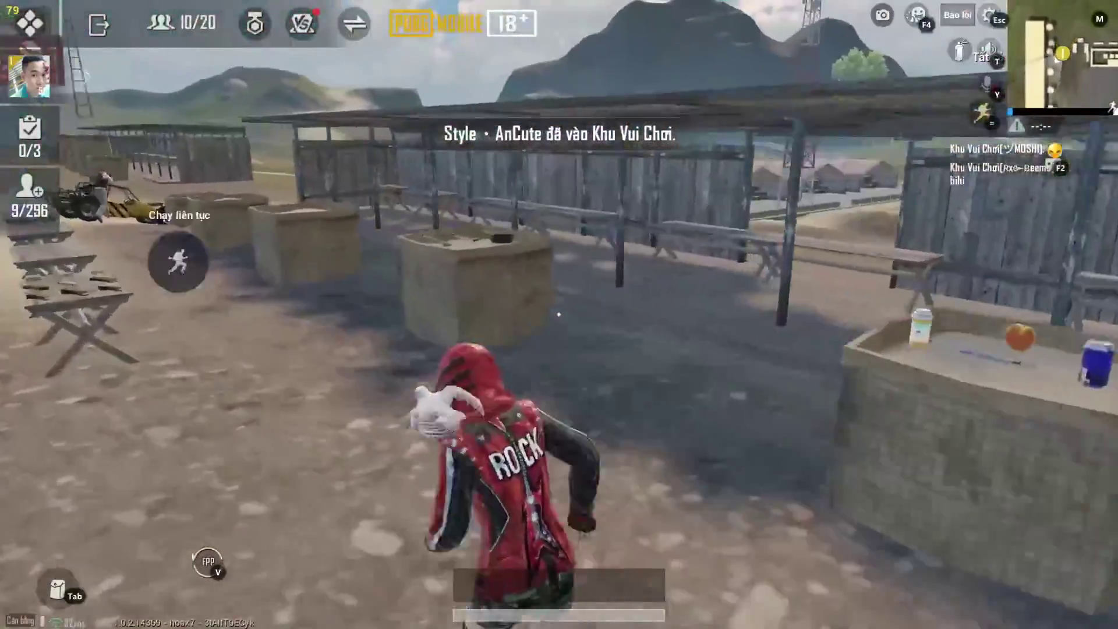